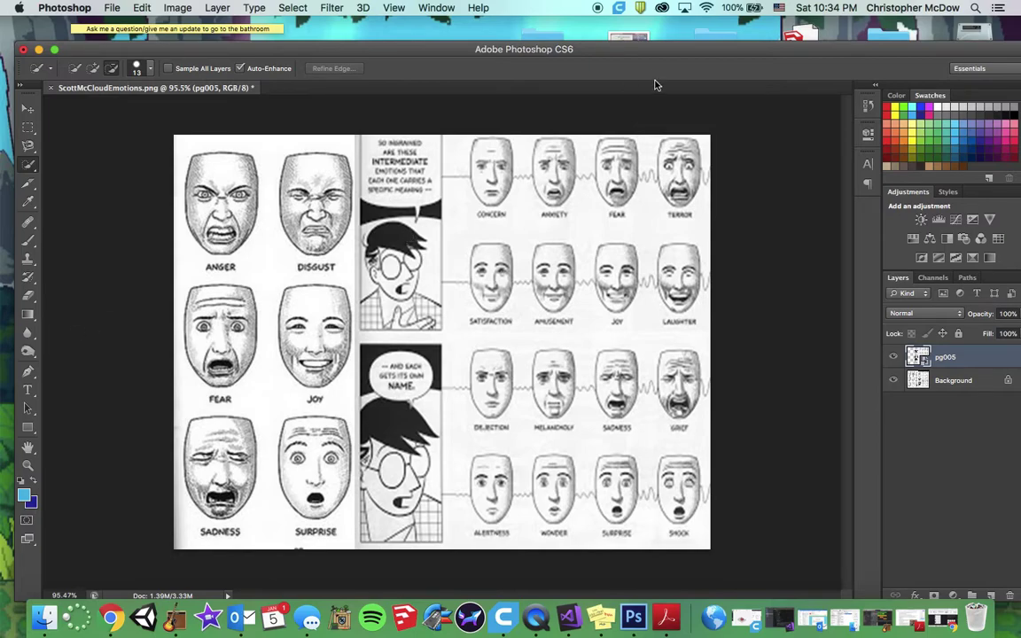
Step: Place the desktop webcam photo on the emotions chart as a new layer at 73.32%
{"action": "left_click_drag", "start_coordinate": [651, 54], "coordinate": [597, 52]}
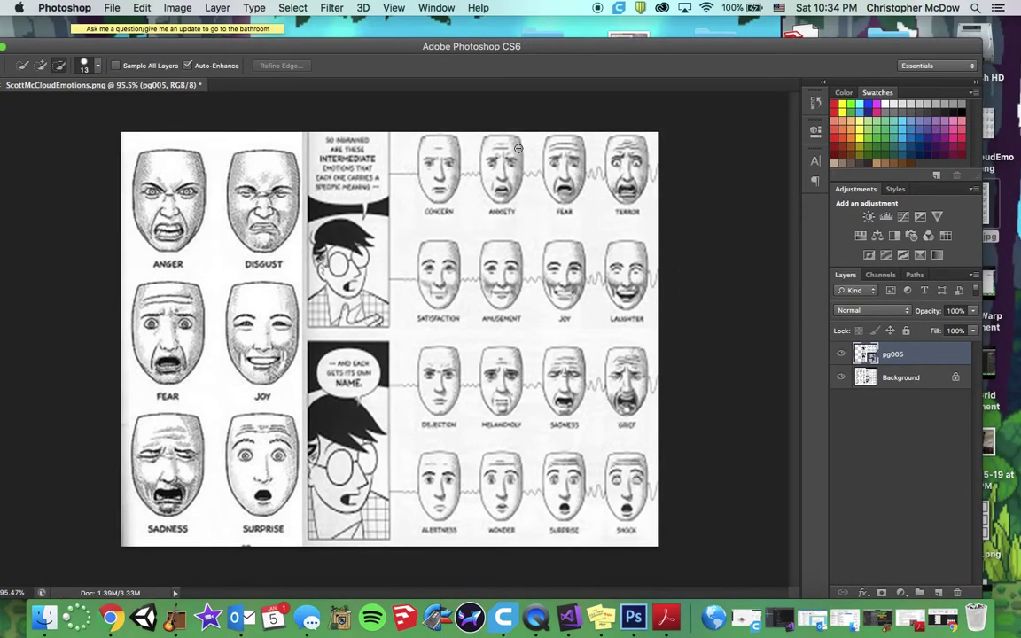
{"action": "left_click_drag", "start_coordinate": [737, 42], "coordinate": [657, 29]}
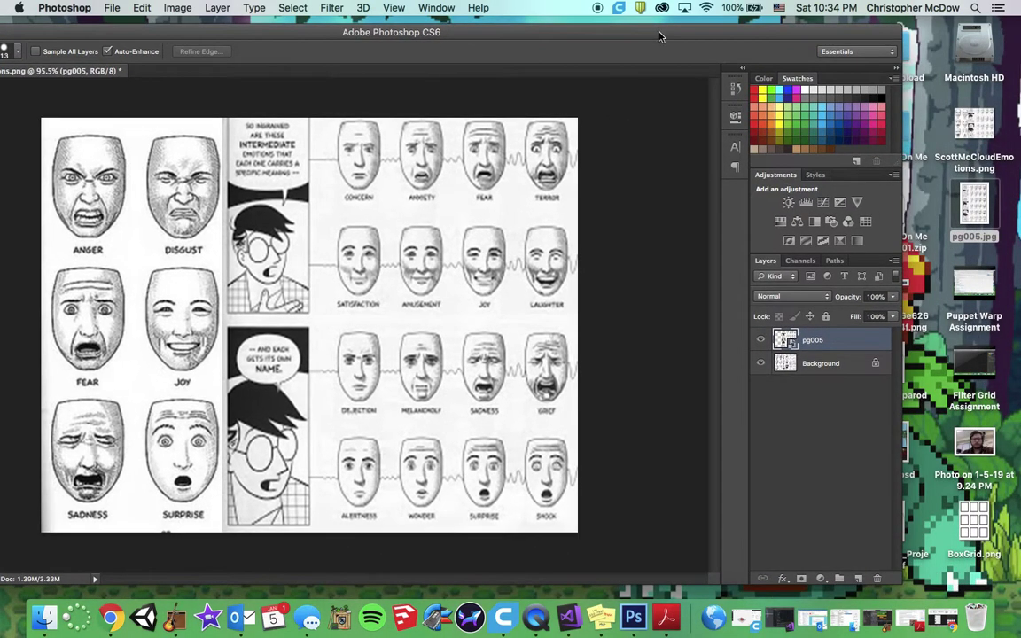
{"action": "left_click_drag", "start_coordinate": [989, 445], "coordinate": [631, 365]}
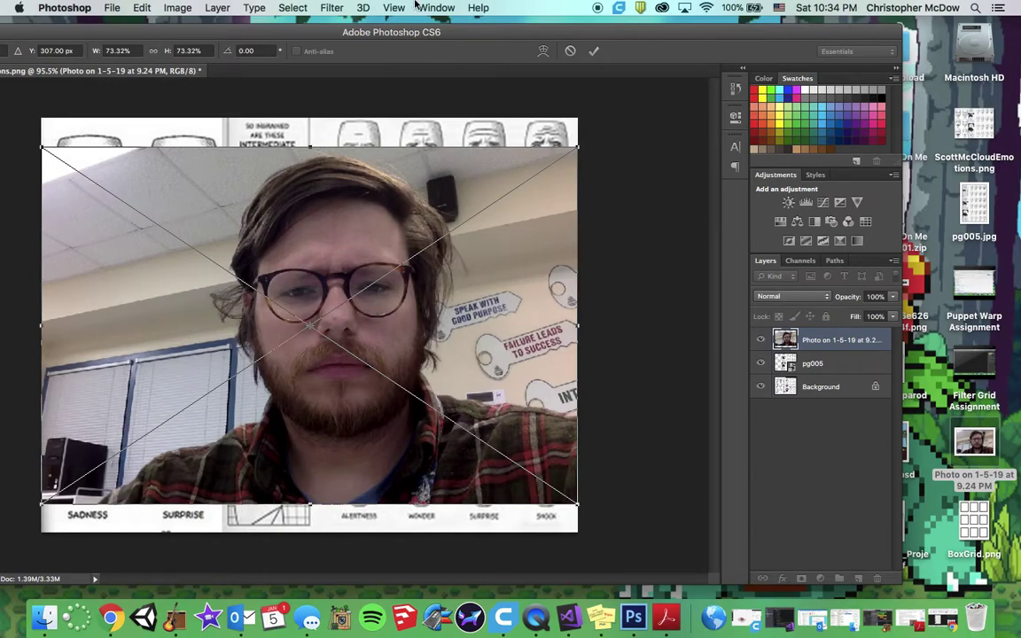
{"action": "left_click_drag", "start_coordinate": [394, 29], "coordinate": [609, 22]}
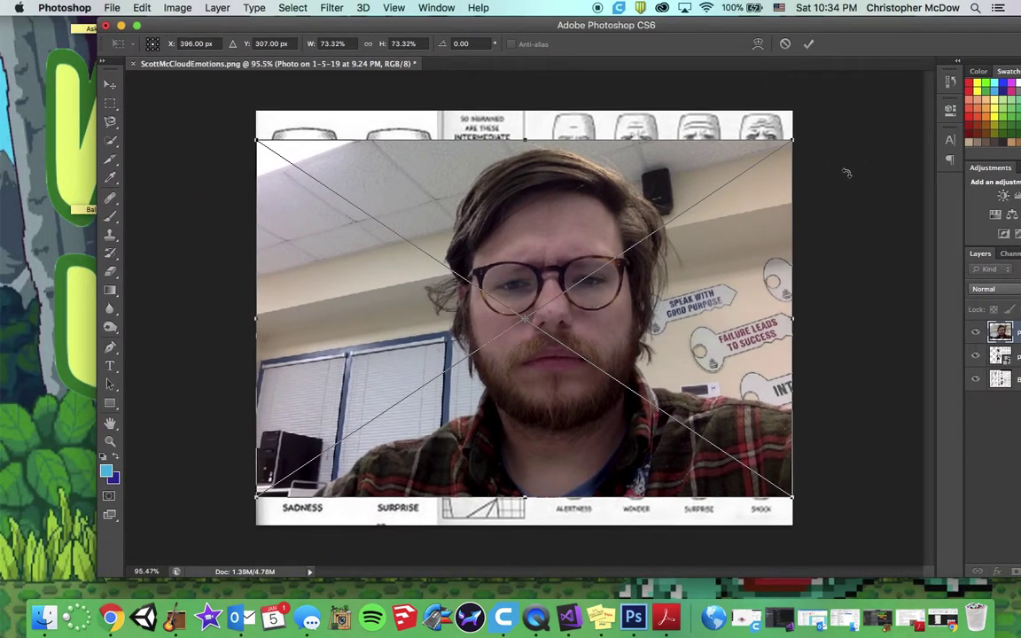
{"action": "key", "text": "Return"}
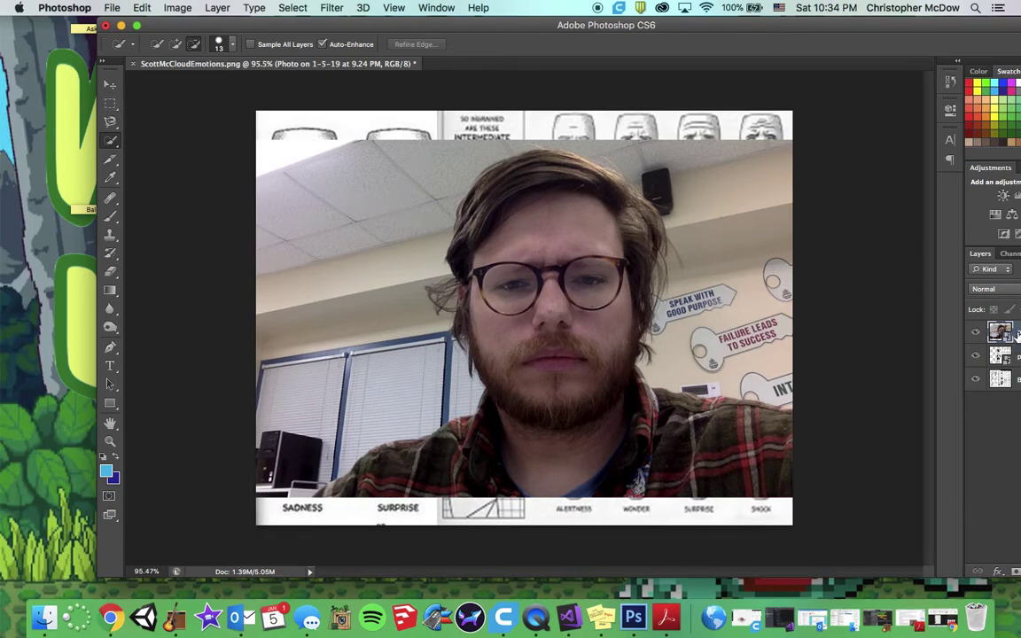
Step: Rasterize the placed webcam photo layer into a regular pixel layer
{"action": "left_click_drag", "start_coordinate": [856, 36], "coordinate": [788, 36]}
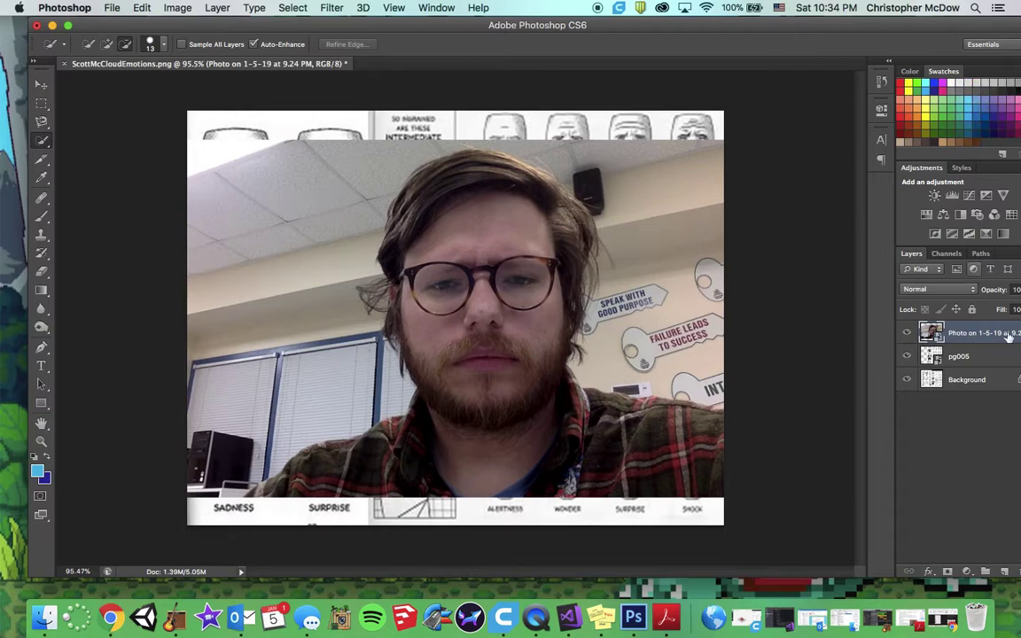
{"action": "right_click", "coordinate": [982, 333]}
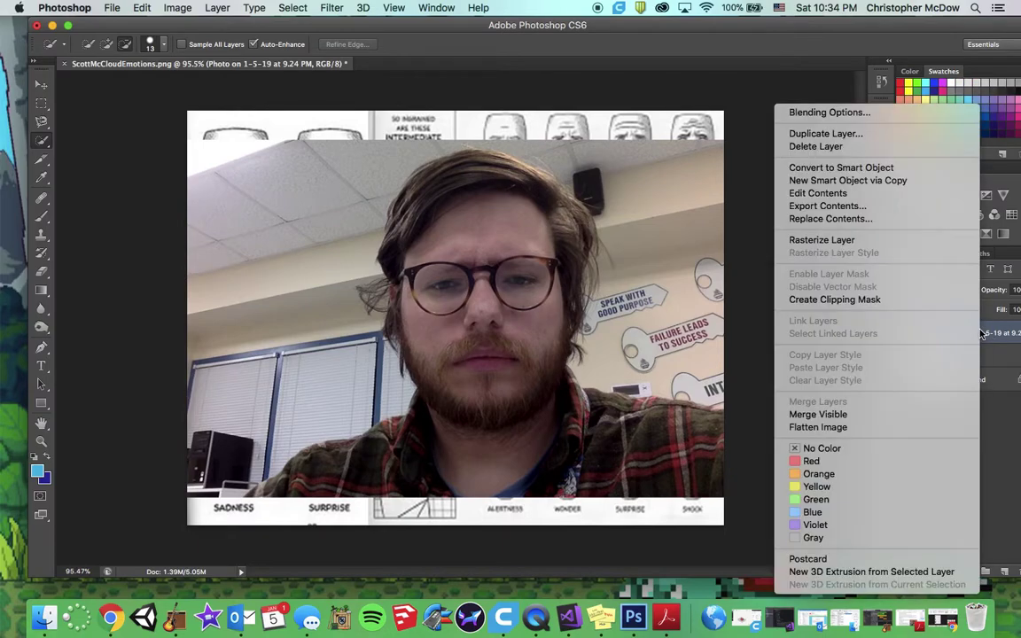
{"action": "left_click", "coordinate": [851, 241]}
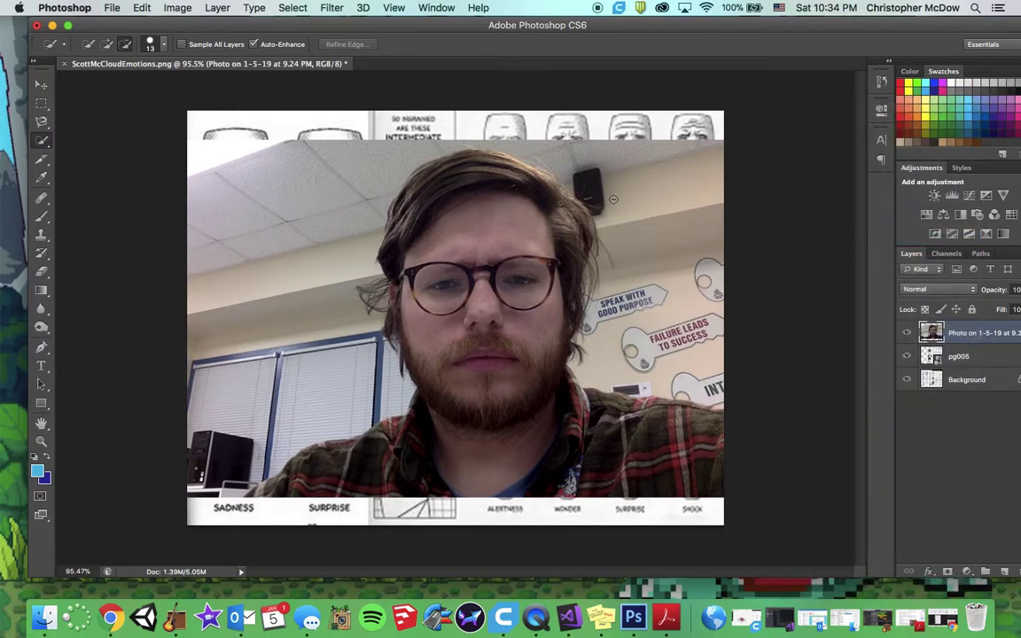
Step: Delete the photo's left strip with a rectangular marquee so the six emotion faces show
{"action": "left_click", "coordinate": [41, 102]}
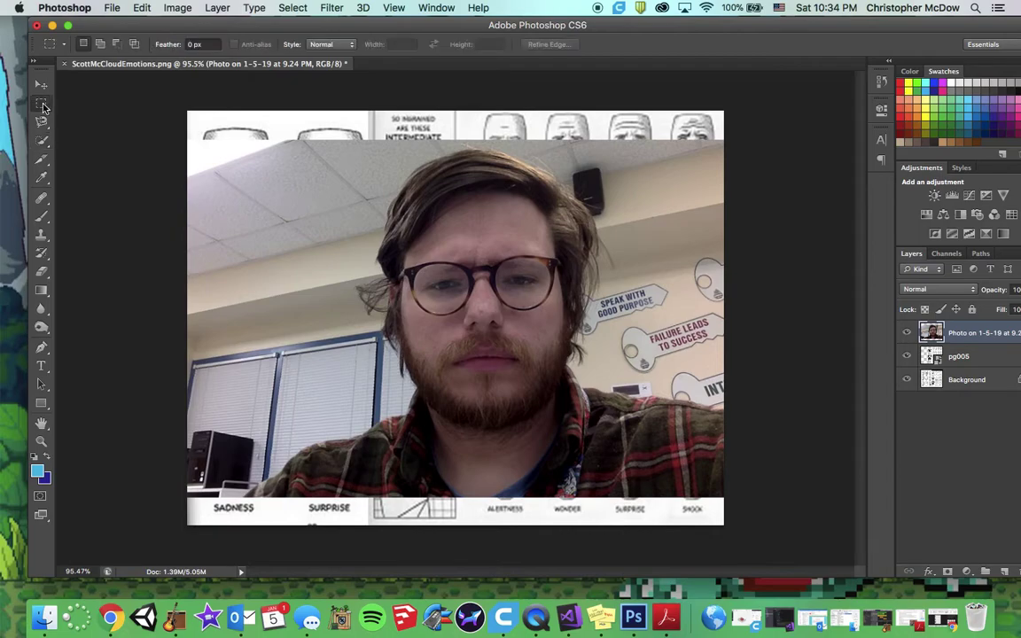
{"action": "left_click_drag", "start_coordinate": [187, 138], "coordinate": [367, 511]}
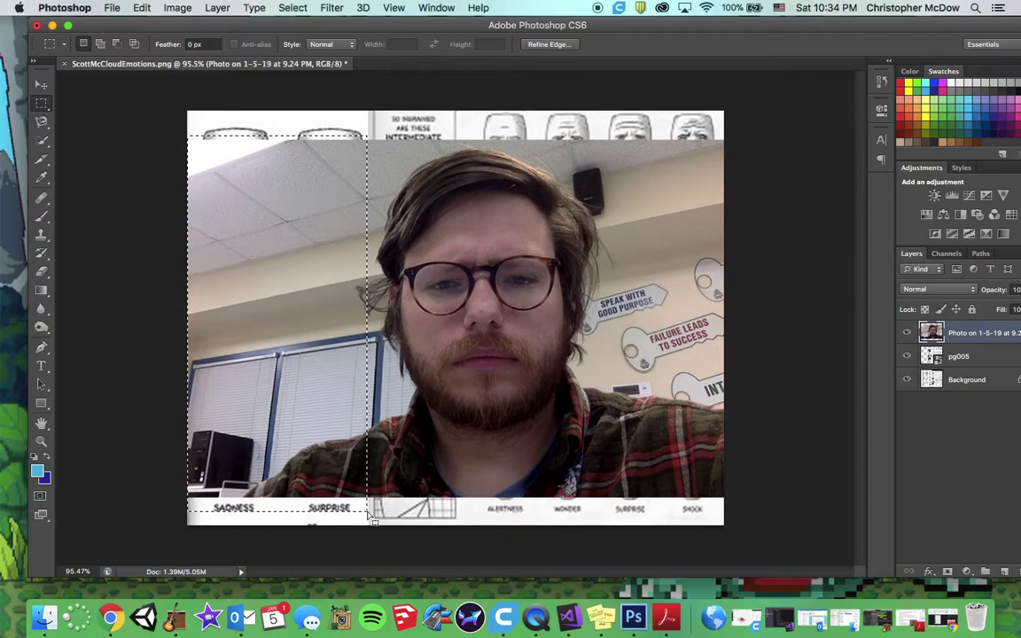
{"action": "key", "text": "Delete"}
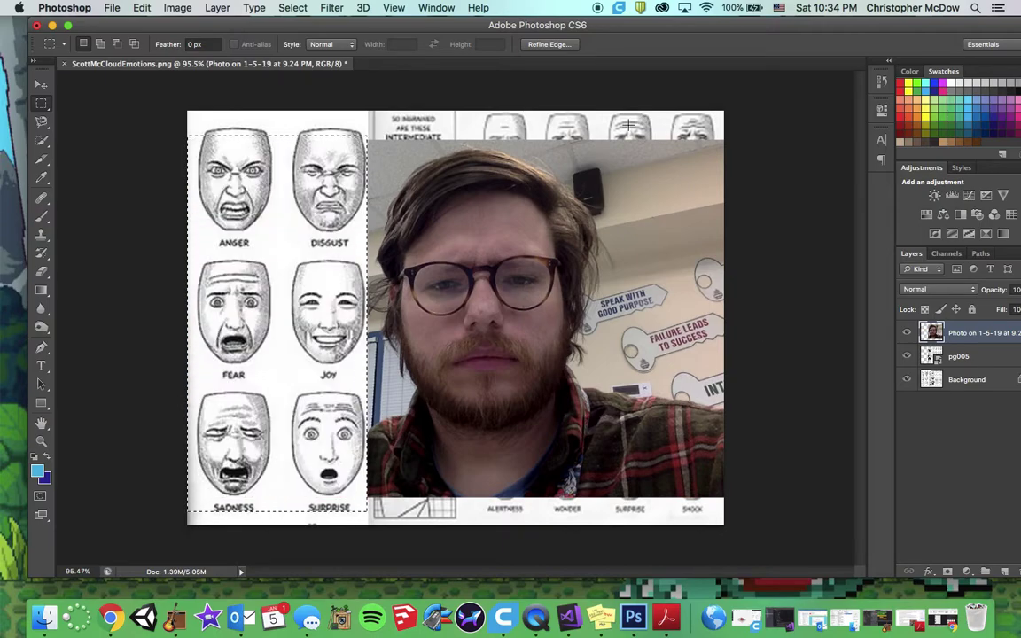
{"action": "left_click", "coordinate": [240, 82]}
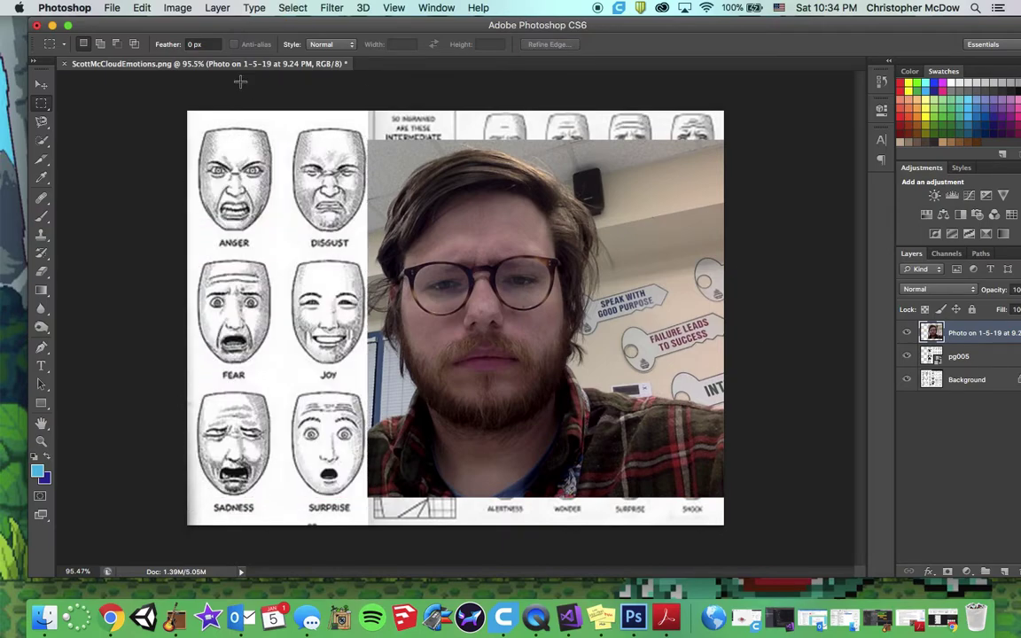
{"action": "left_click", "coordinate": [43, 141]}
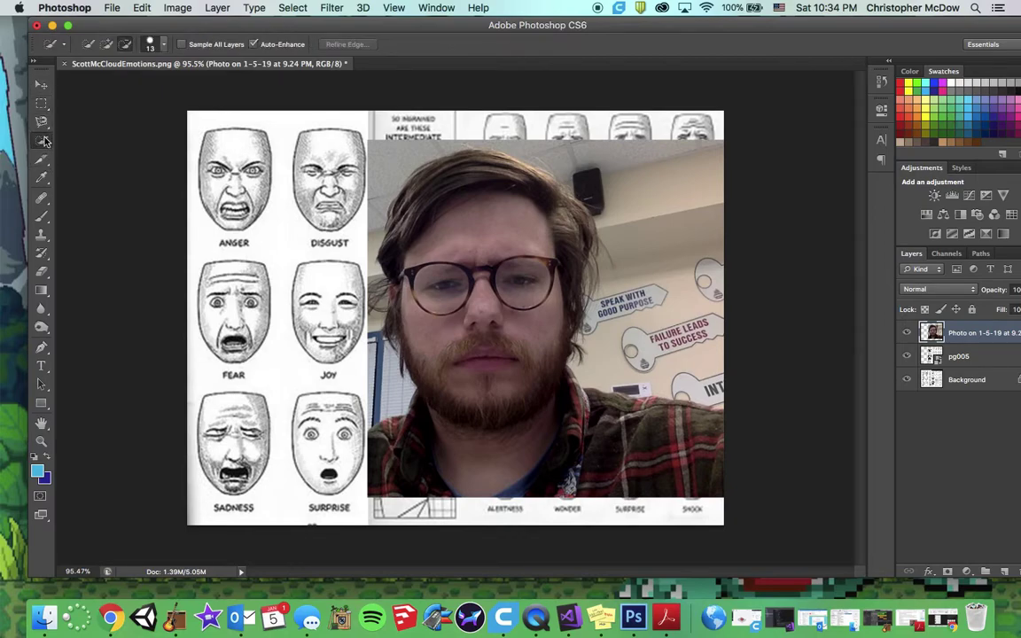
Step: Quick-select the wall background above and beside the head in the webcam photo
{"action": "left_click", "coordinate": [42, 141]}
{"action": "left_click_drag", "start_coordinate": [711, 390], "coordinate": [657, 266]}
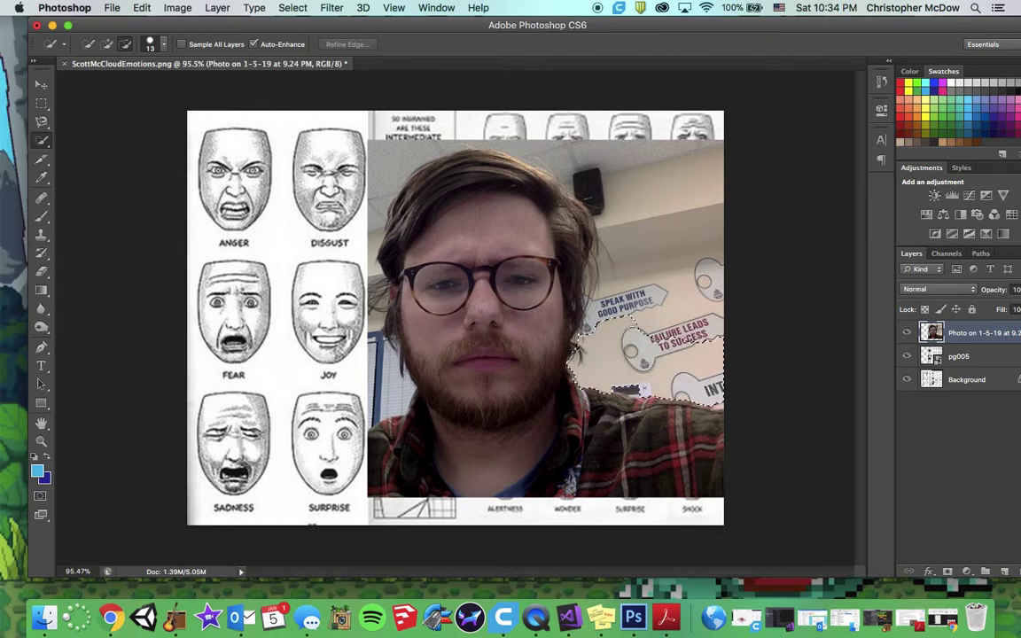
{"action": "mouse_move", "coordinate": [680, 179]}
{"action": "left_mouse_down"}
{"action": "mouse_move", "coordinate": [577, 135]}
{"action": "mouse_move", "coordinate": [497, 133]}
{"action": "left_mouse_up"}
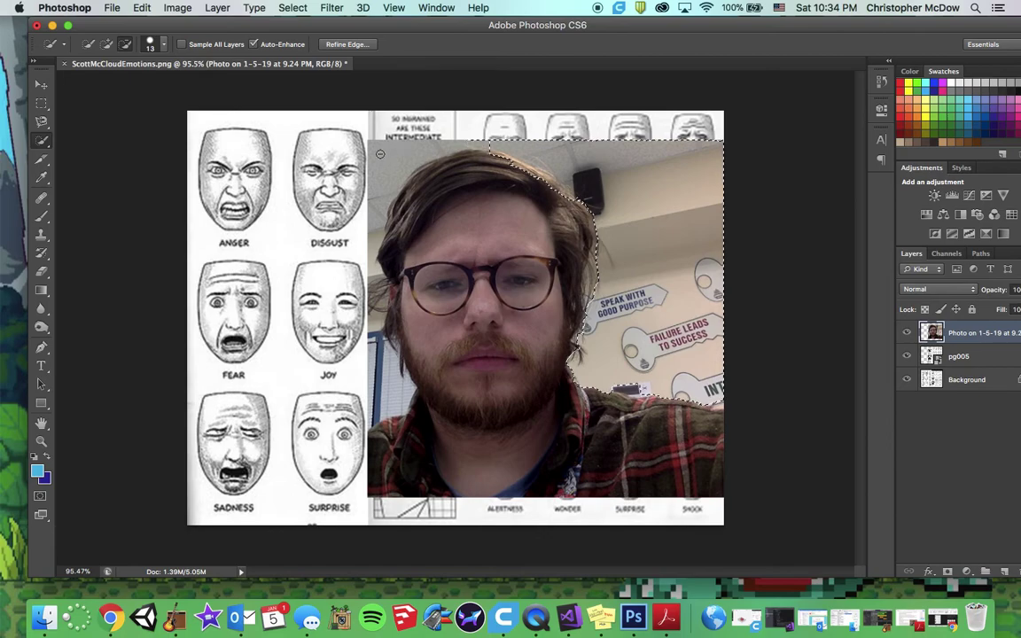
{"action": "key", "text": "super+z"}
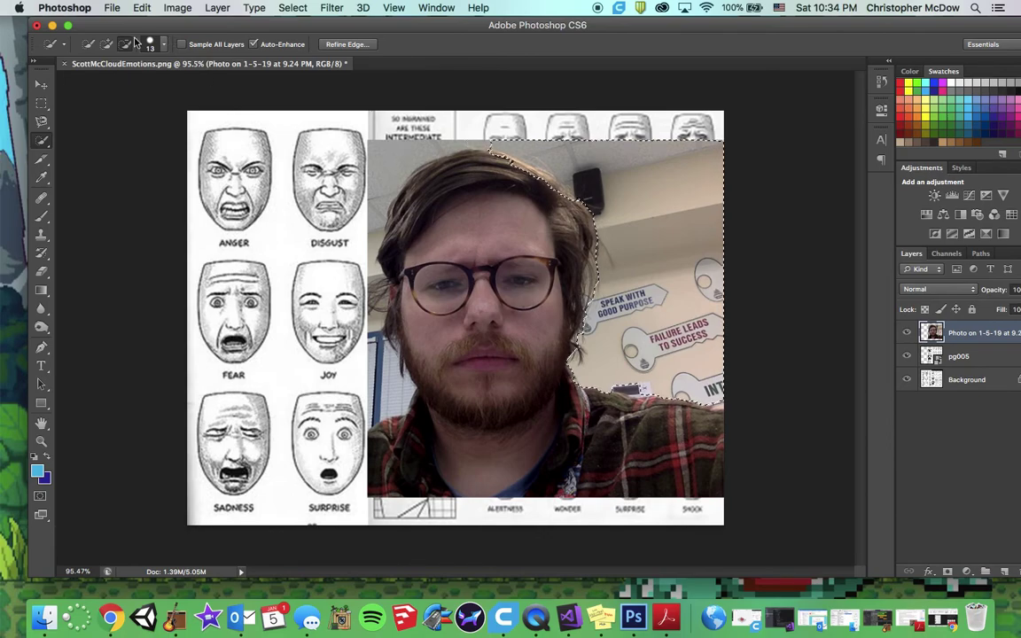
{"action": "left_click", "coordinate": [107, 45]}
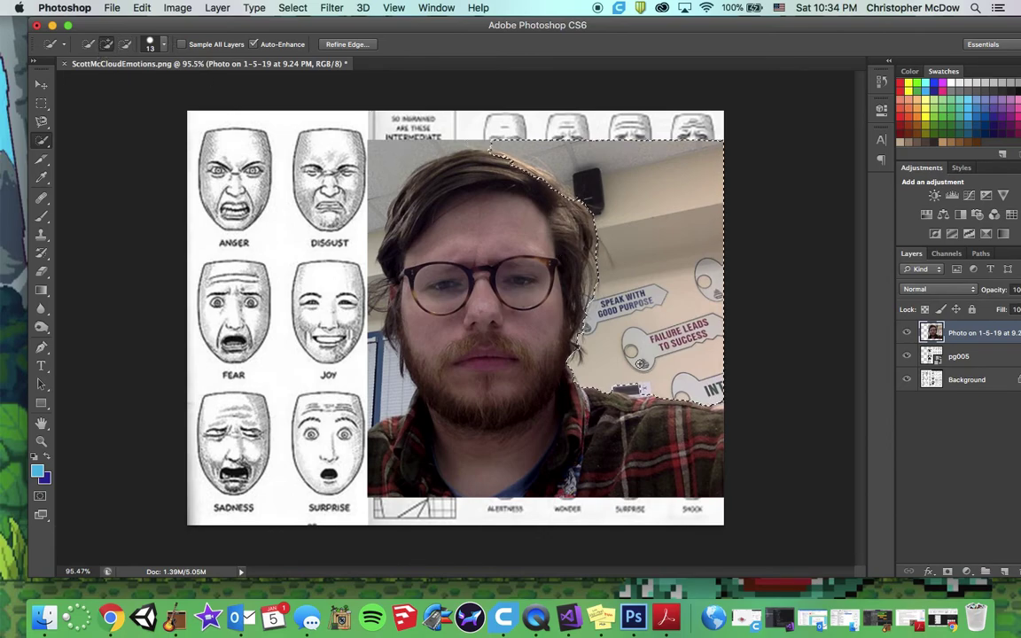
{"action": "mouse_move", "coordinate": [468, 112]}
{"action": "left_mouse_down"}
{"action": "mouse_move", "coordinate": [324, 164]}
{"action": "mouse_move", "coordinate": [381, 131]}
{"action": "mouse_move", "coordinate": [446, 151]}
{"action": "left_mouse_up"}
{"action": "mouse_move", "coordinate": [377, 181]}
{"action": "left_mouse_down"}
{"action": "mouse_move", "coordinate": [369, 284]}
{"action": "mouse_move", "coordinate": [383, 399]}
{"action": "mouse_move", "coordinate": [450, 446]}
{"action": "mouse_move", "coordinate": [404, 390]}
{"action": "mouse_move", "coordinate": [382, 266]}
{"action": "mouse_move", "coordinate": [549, 271]}
{"action": "left_mouse_up"}
Step: Exclude the face and beard, add the right background and shirt, then delete the selection
{"action": "key", "text": "alt"}
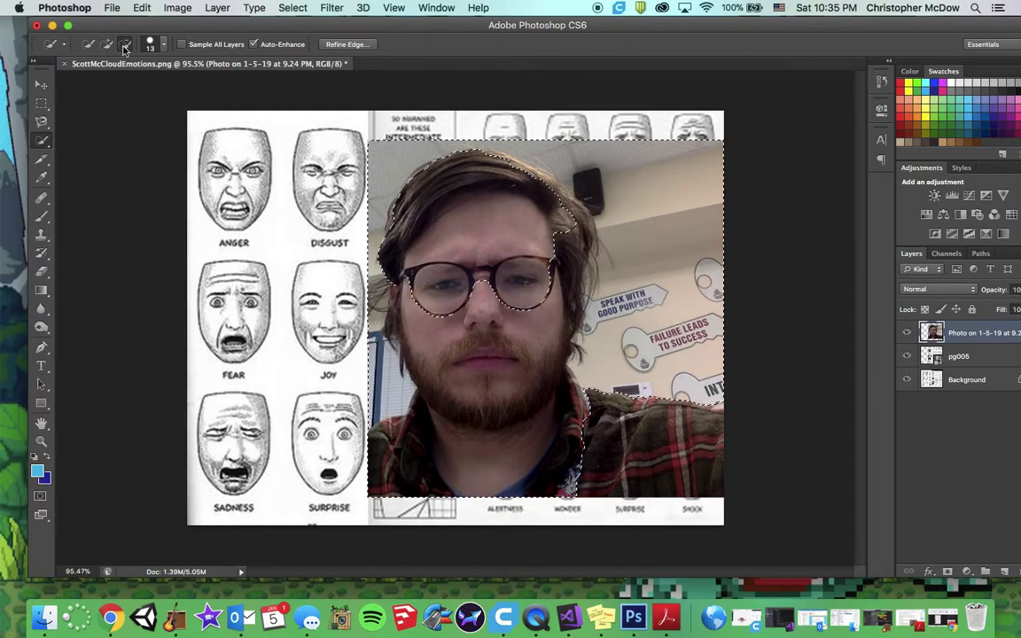
{"action": "mouse_move", "coordinate": [479, 275]}
{"action": "left_mouse_down"}
{"action": "mouse_move", "coordinate": [500, 413]}
{"action": "mouse_move", "coordinate": [474, 414]}
{"action": "mouse_move", "coordinate": [453, 376]}
{"action": "left_mouse_up"}
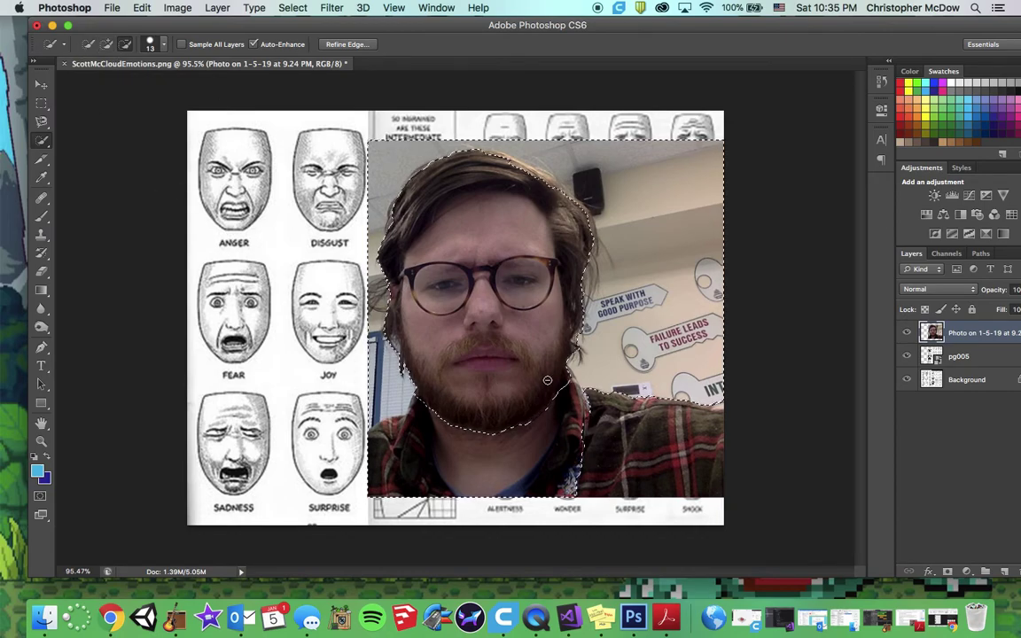
{"action": "key", "text": "alt"}
{"action": "mouse_move", "coordinate": [602, 436]}
{"action": "left_mouse_down"}
{"action": "mouse_move", "coordinate": [594, 362]}
{"action": "mouse_move", "coordinate": [631, 404]}
{"action": "mouse_move", "coordinate": [729, 439]}
{"action": "left_mouse_up"}
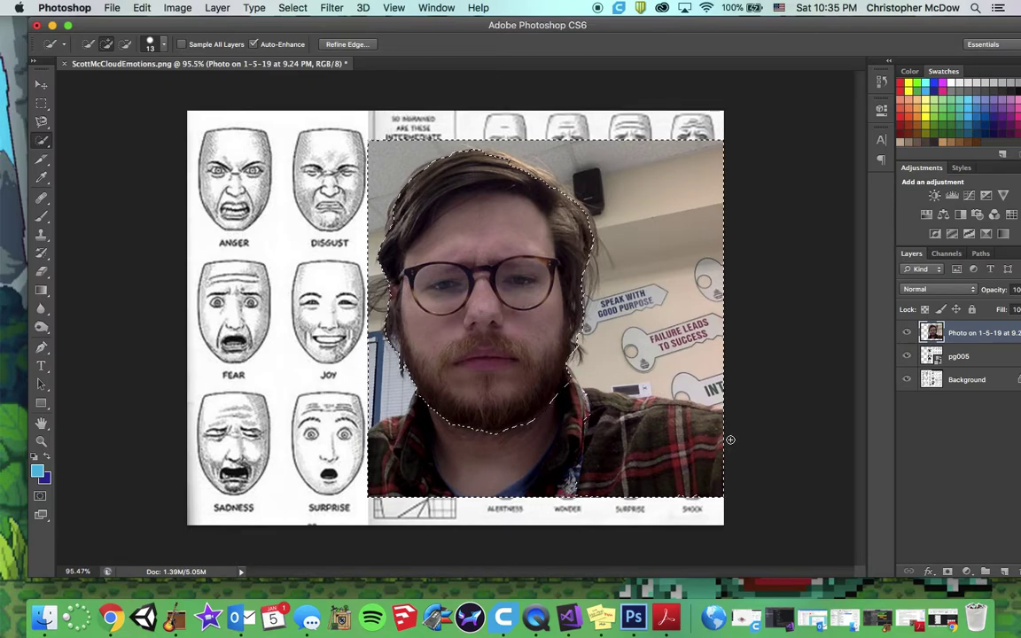
{"action": "key", "text": "Delete"}
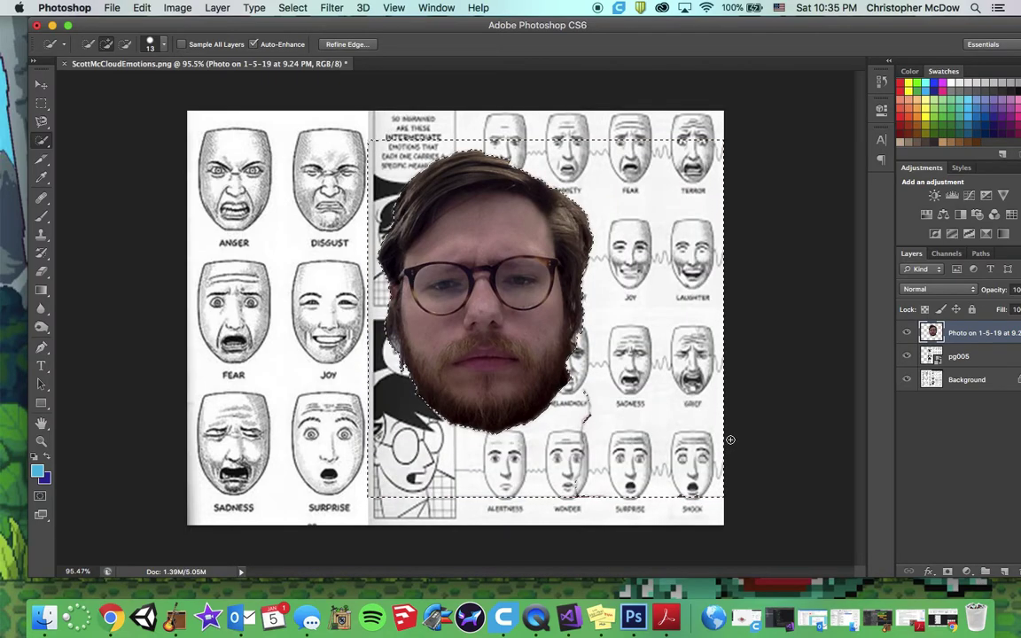
Step: Scale the cut-out head down to about 50% and move it over the ANGER face
{"action": "key", "text": "super+d"}
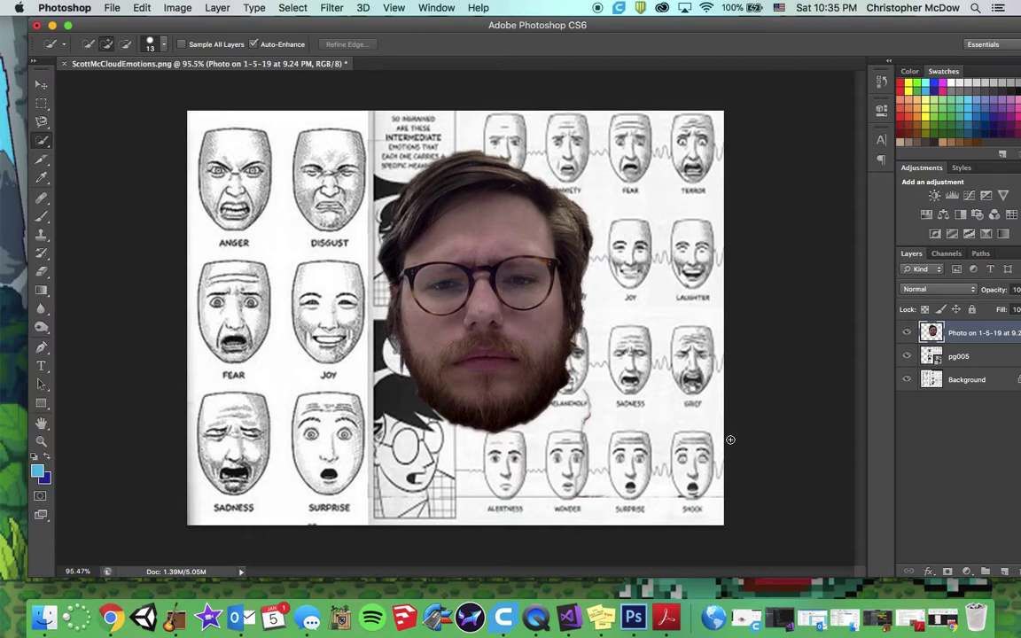
{"action": "key", "text": "super+t"}
{"action": "left_click_drag", "start_coordinate": [724, 498], "coordinate": [545, 346]}
{"action": "mouse_move", "coordinate": [452, 220]}
{"action": "left_mouse_down"}
{"action": "mouse_move", "coordinate": [312, 202]}
{"action": "mouse_move", "coordinate": [329, 201]}
{"action": "left_mouse_up"}
{"action": "key", "text": "Return"}
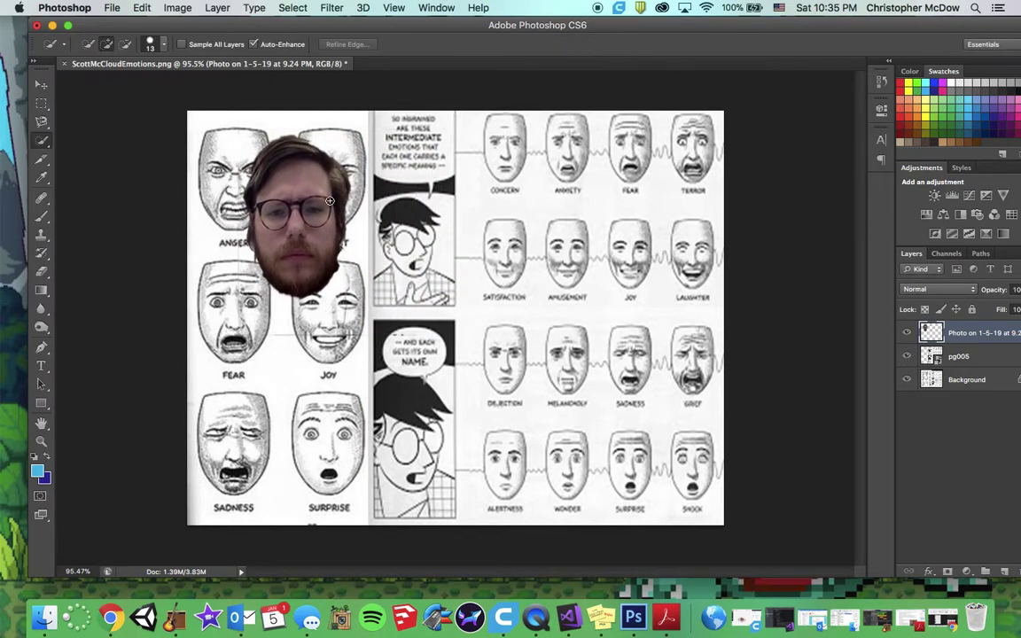
{"action": "left_click", "coordinate": [39, 101]}
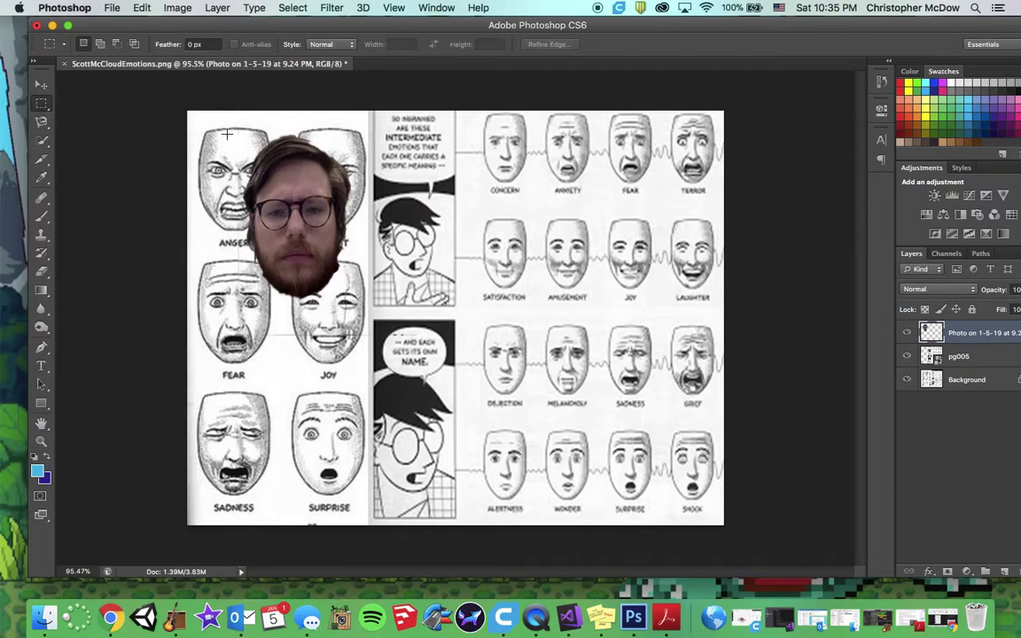
{"action": "left_click_drag", "start_coordinate": [213, 133], "coordinate": [368, 308]}
{"action": "key", "text": "super+shift+x"}
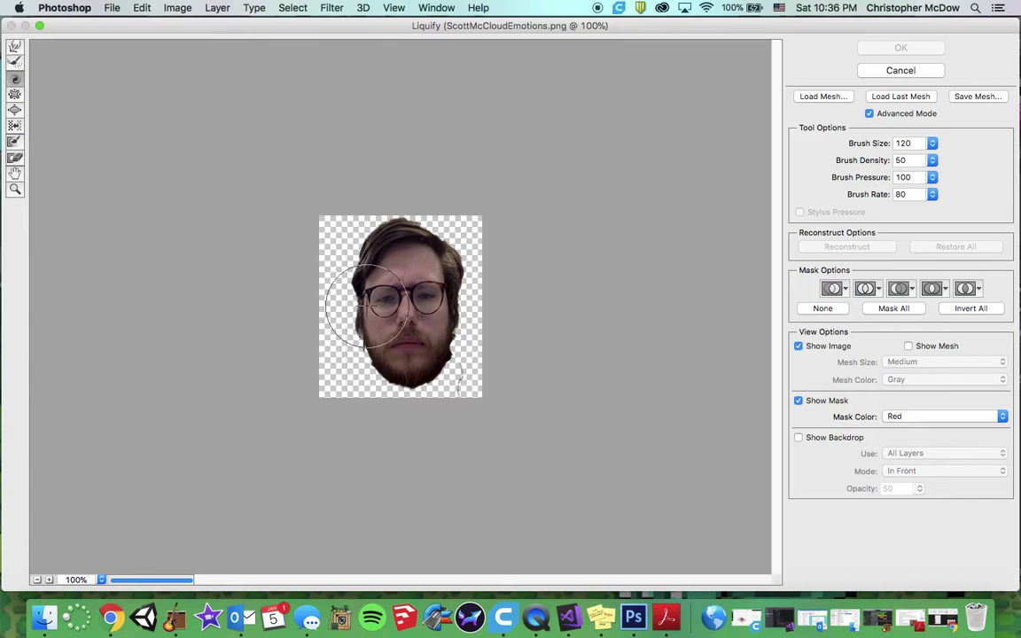
{"action": "left_click", "coordinate": [868, 71]}
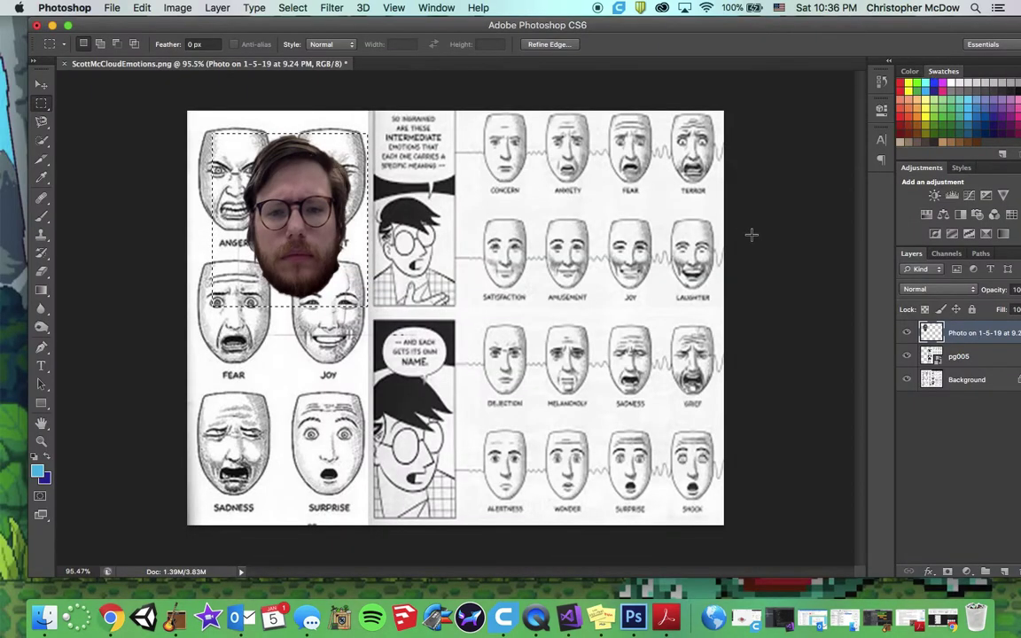
{"action": "left_click", "coordinate": [752, 234]}
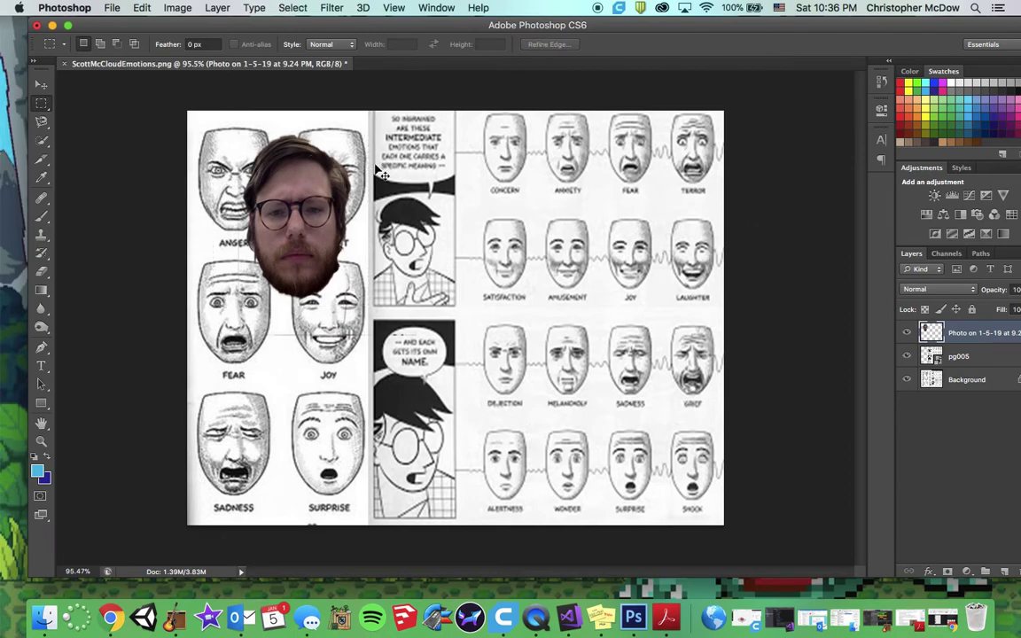
{"action": "key", "text": "super+t"}
Step: Shift the head up and right over the DISGUST face and open Liquify
{"action": "left_click_drag", "start_coordinate": [301, 186], "coordinate": [345, 169]}
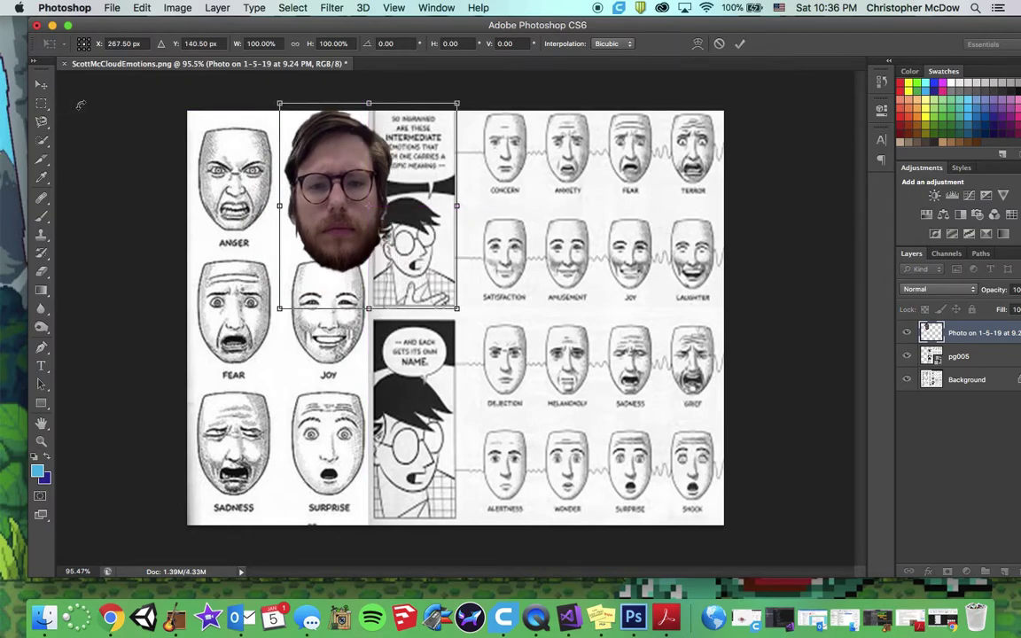
{"action": "key", "text": "Return"}
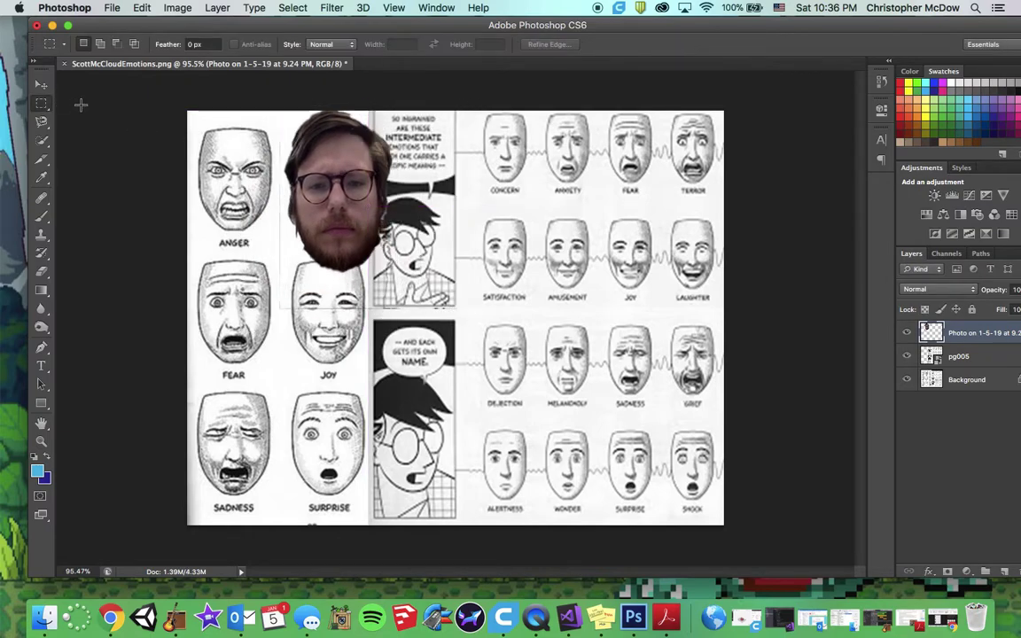
{"action": "key", "text": "super+shift+x"}
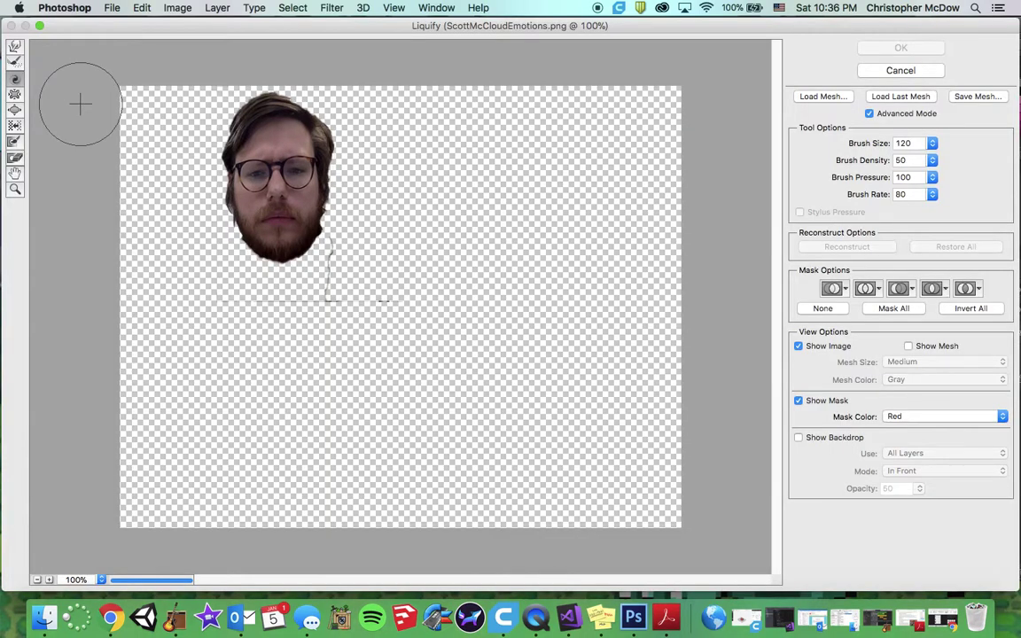
Step: Cancel Liquify without any changes and select the pg005 layer
{"action": "left_click", "coordinate": [901, 70]}
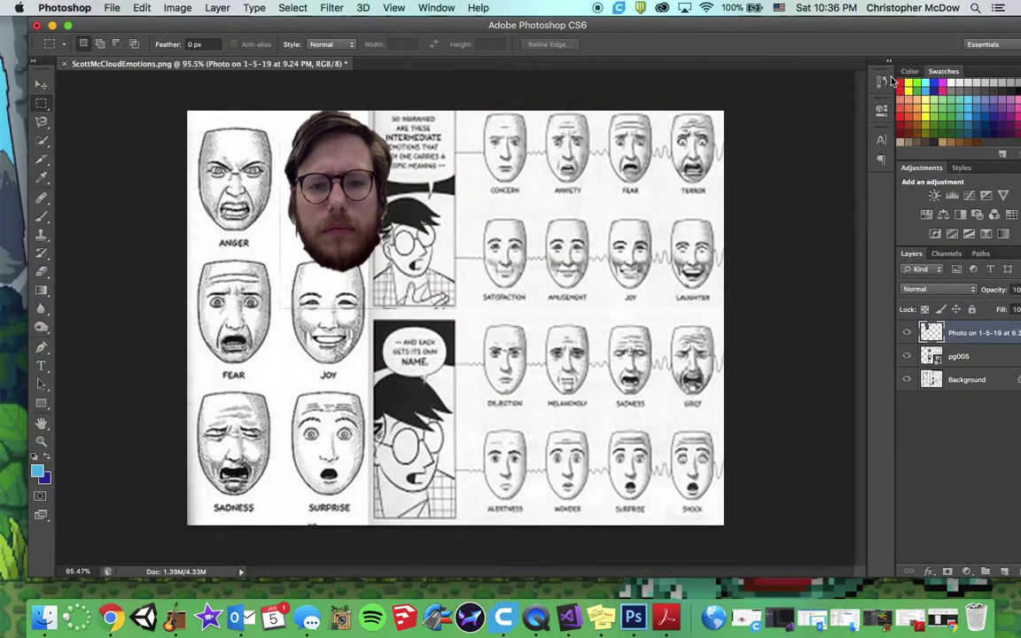
{"action": "left_click", "coordinate": [975, 360]}
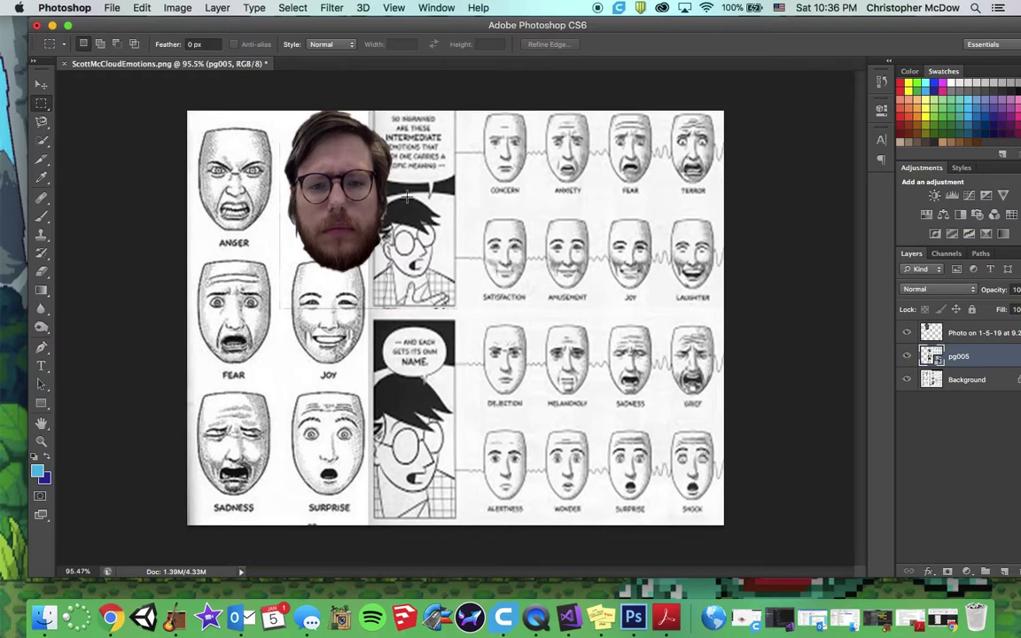
Step: Marquee a rectangle around the pasted face and select the 'Photo on 1-5-19' layer
{"action": "left_click_drag", "start_coordinate": [263, 117], "coordinate": [429, 315]}
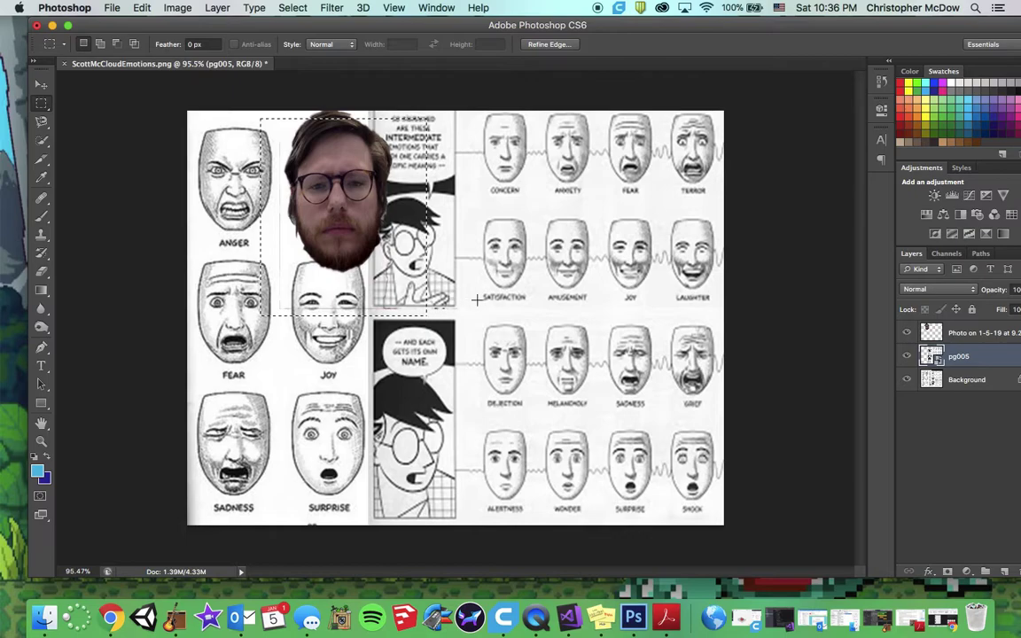
{"action": "left_click", "coordinate": [950, 333]}
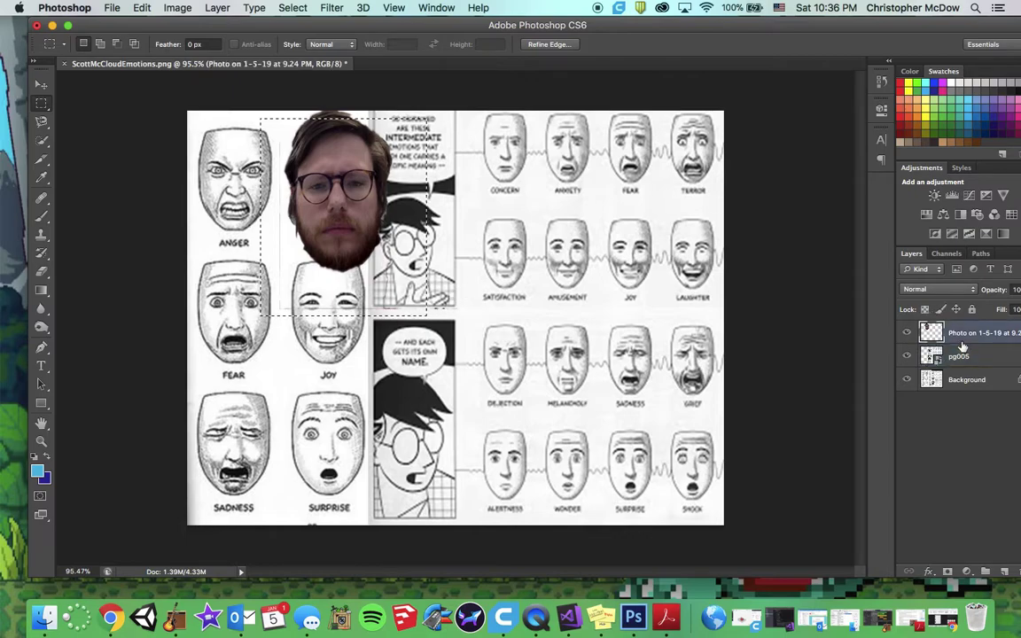
Step: In Liquify without Advanced Mode, forward-warp the mouth and cheek sideways with a size-60 brush
{"action": "key", "text": "super+shift+x"}
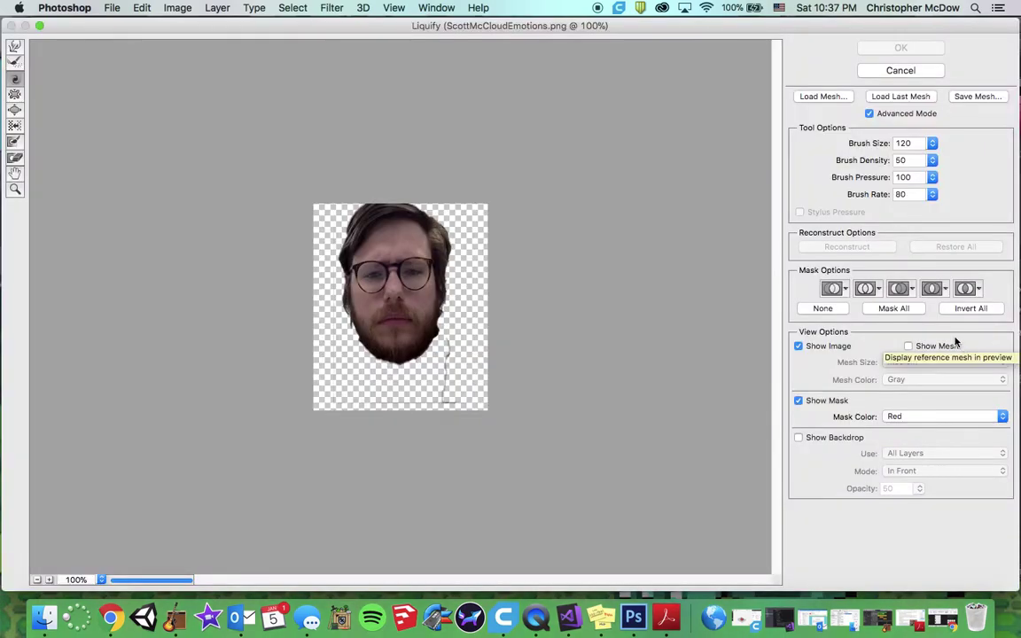
{"action": "mouse_move", "coordinate": [395, 27]}
{"action": "left_mouse_down"}
{"action": "mouse_move", "coordinate": [806, 22]}
{"action": "mouse_move", "coordinate": [754, 8]}
{"action": "left_mouse_up"}
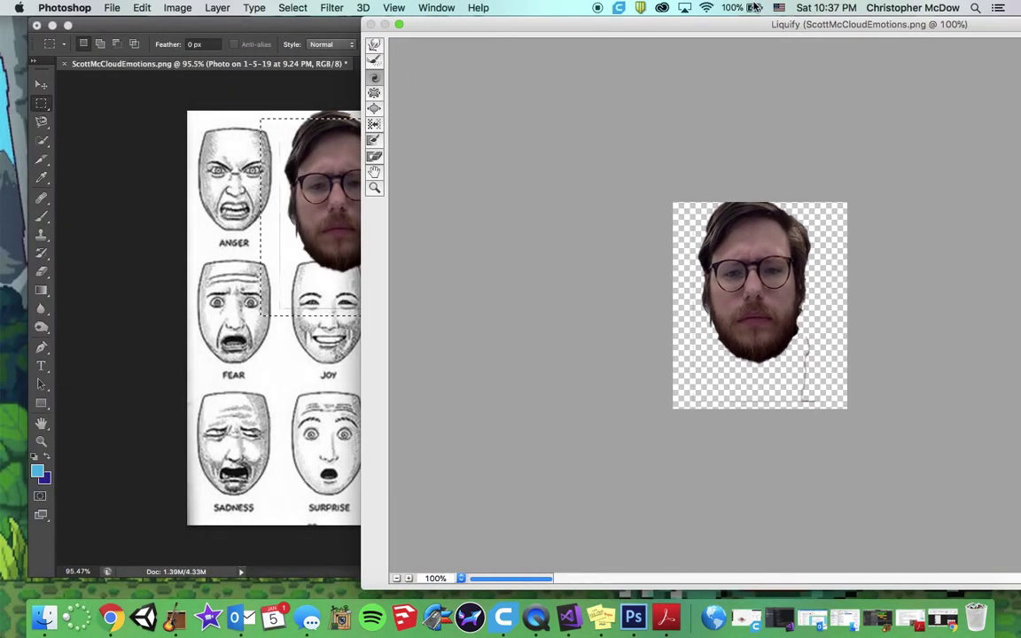
{"action": "left_click_drag", "start_coordinate": [457, 24], "coordinate": [192, 30]}
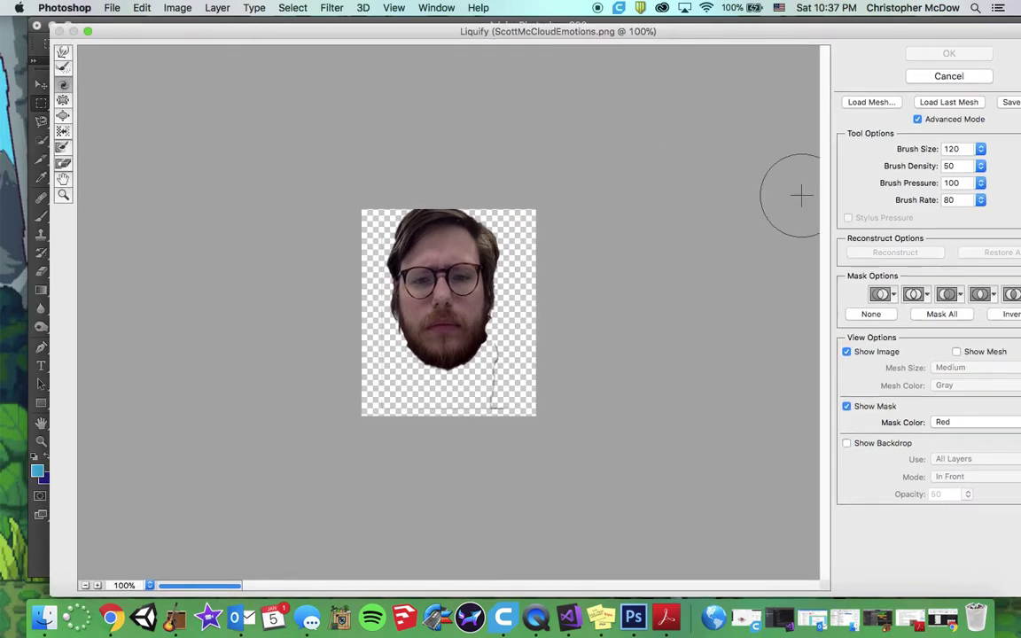
{"action": "left_click", "coordinate": [919, 120]}
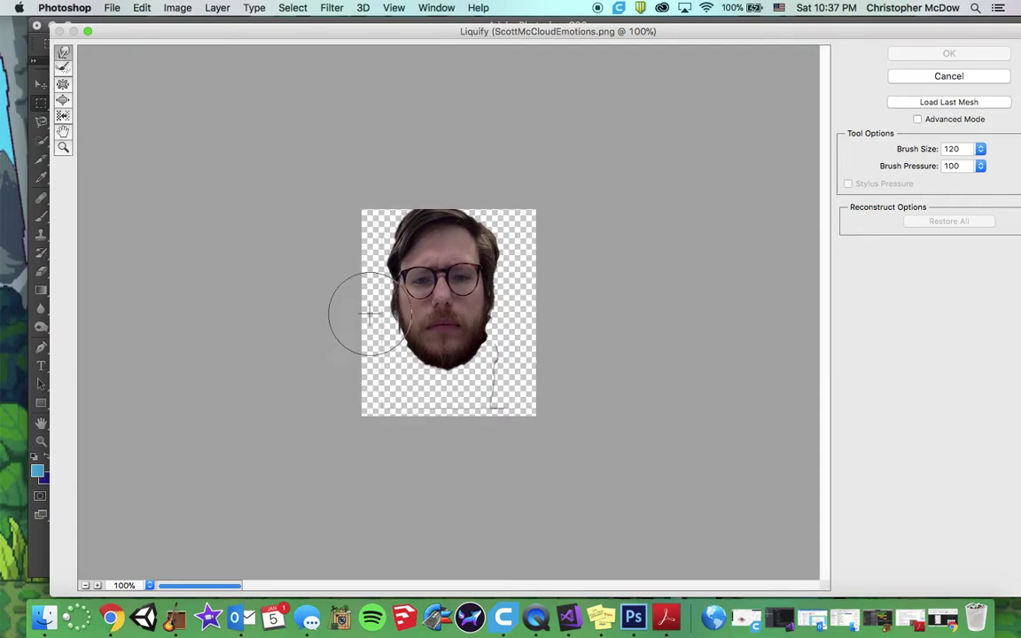
{"action": "left_click", "coordinate": [981, 150]}
{"action": "left_click", "coordinate": [955, 149]}
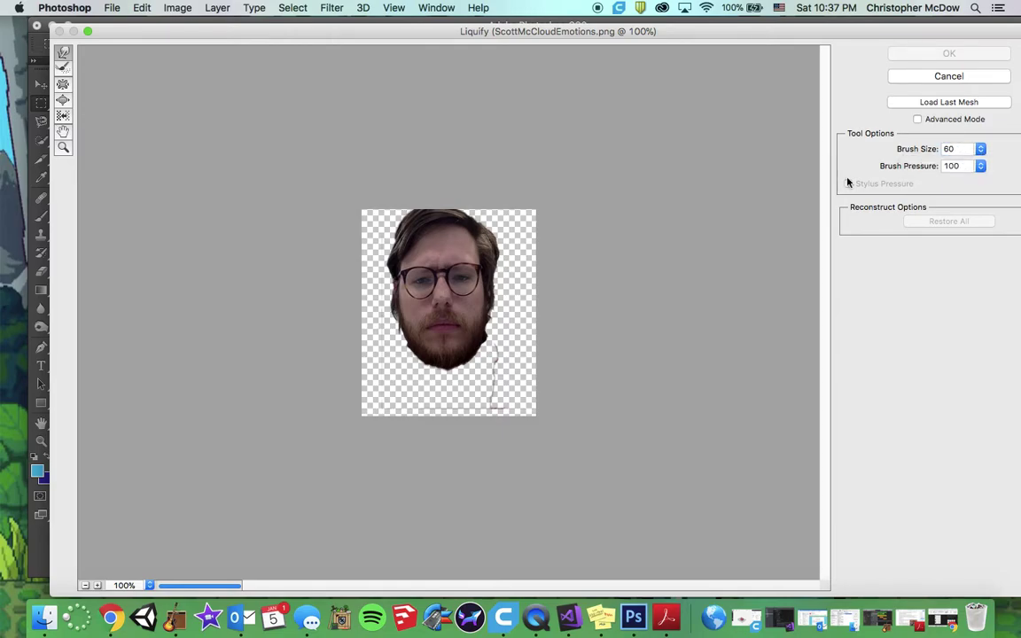
{"action": "mouse_move", "coordinate": [475, 312]}
{"action": "left_mouse_down"}
{"action": "mouse_move", "coordinate": [390, 293]}
{"action": "mouse_move", "coordinate": [406, 308]}
{"action": "mouse_move", "coordinate": [465, 306]}
{"action": "mouse_move", "coordinate": [430, 270]}
{"action": "left_mouse_up"}
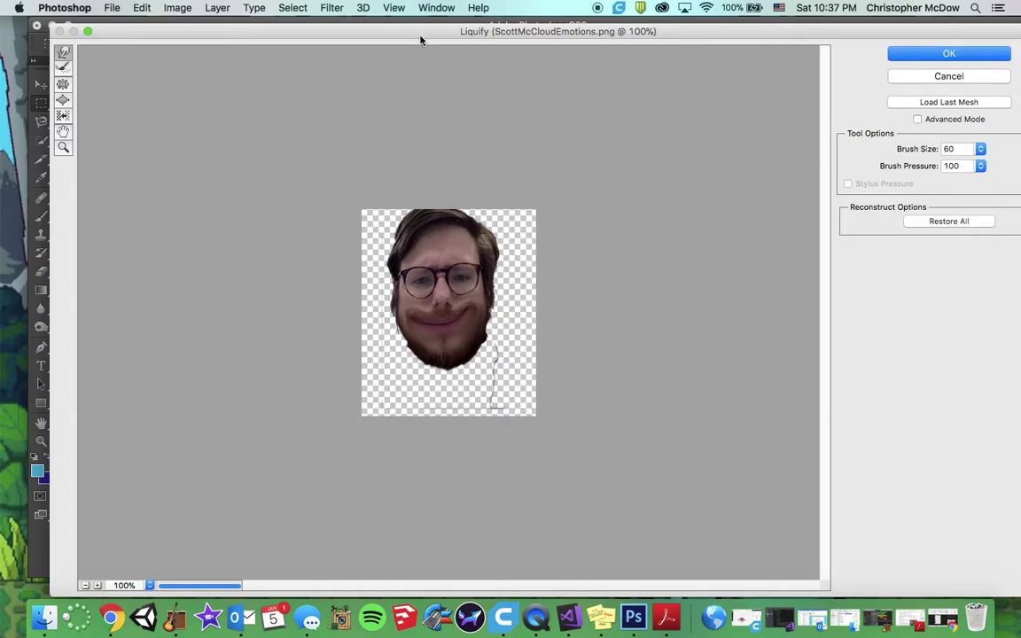
{"action": "mouse_move", "coordinate": [395, 33]}
{"action": "left_mouse_down"}
{"action": "mouse_move", "coordinate": [689, 19]}
{"action": "mouse_move", "coordinate": [641, 23]}
{"action": "mouse_move", "coordinate": [657, 9]}
{"action": "left_mouse_up"}
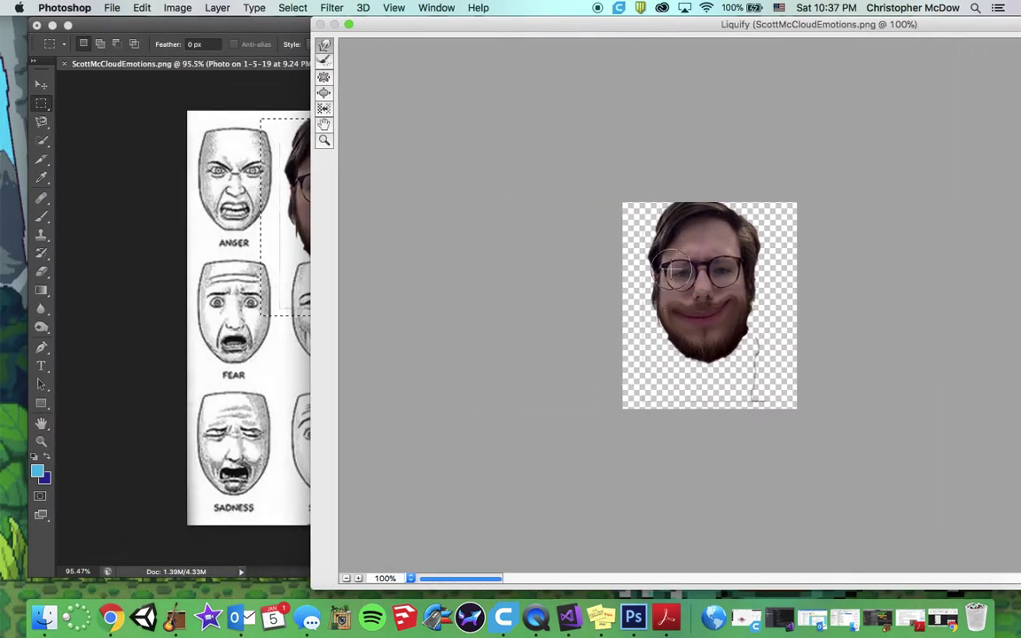
{"action": "left_click_drag", "start_coordinate": [309, 224], "coordinate": [517, 224]}
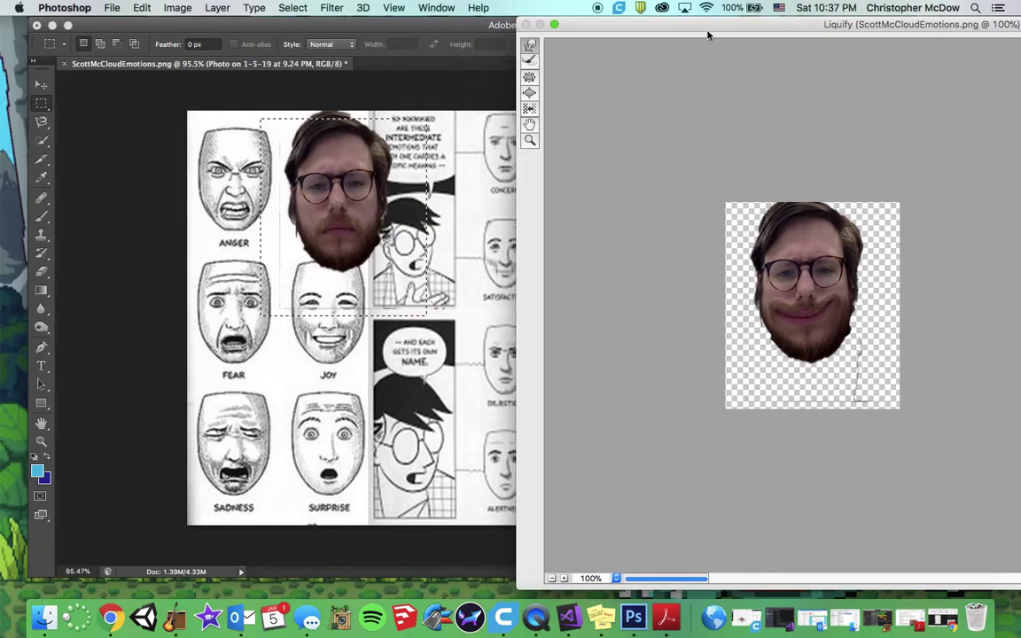
{"action": "left_click_drag", "start_coordinate": [708, 34], "coordinate": [491, 35]}
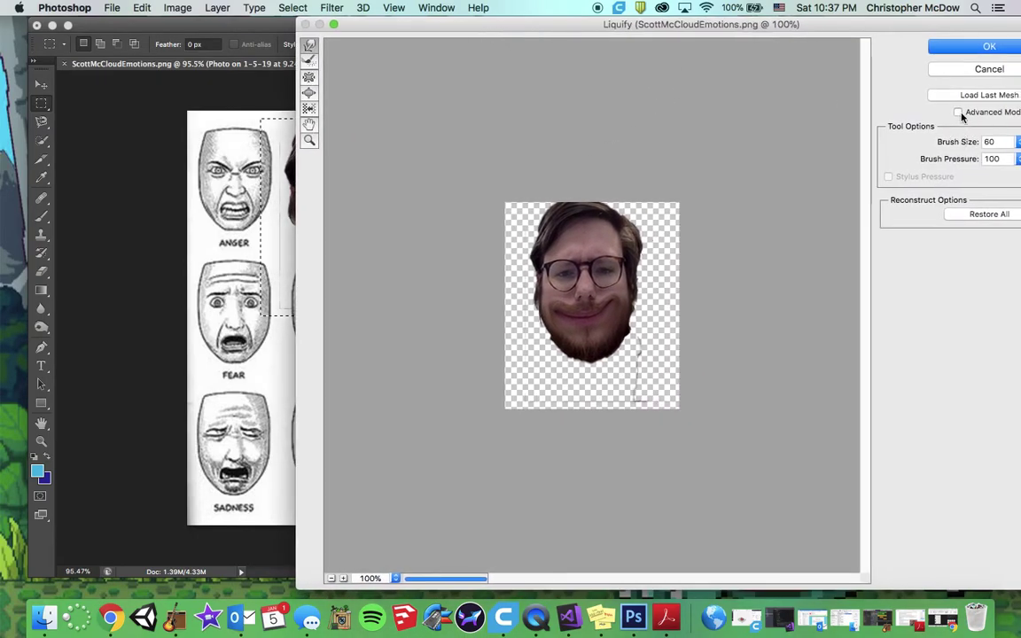
Step: Re-enable Advanced Mode and warp the glasses, nose and mouth into a downturned grimace
{"action": "left_click", "coordinate": [959, 113]}
{"action": "mouse_move", "coordinate": [589, 278]}
{"action": "left_mouse_down"}
{"action": "mouse_move", "coordinate": [510, 237]}
{"action": "mouse_move", "coordinate": [579, 272]}
{"action": "mouse_move", "coordinate": [540, 236]}
{"action": "mouse_move", "coordinate": [593, 272]}
{"action": "mouse_move", "coordinate": [542, 264]}
{"action": "mouse_move", "coordinate": [558, 297]}
{"action": "left_mouse_up"}
{"action": "mouse_move", "coordinate": [615, 328]}
{"action": "left_mouse_down"}
{"action": "mouse_move", "coordinate": [550, 267]}
{"action": "mouse_move", "coordinate": [560, 293]}
{"action": "mouse_move", "coordinate": [610, 308]}
{"action": "mouse_move", "coordinate": [552, 277]}
{"action": "mouse_move", "coordinate": [568, 288]}
{"action": "mouse_move", "coordinate": [560, 337]}
{"action": "mouse_move", "coordinate": [657, 343]}
{"action": "mouse_move", "coordinate": [611, 336]}
{"action": "mouse_move", "coordinate": [568, 306]}
{"action": "mouse_move", "coordinate": [618, 344]}
{"action": "left_mouse_up"}
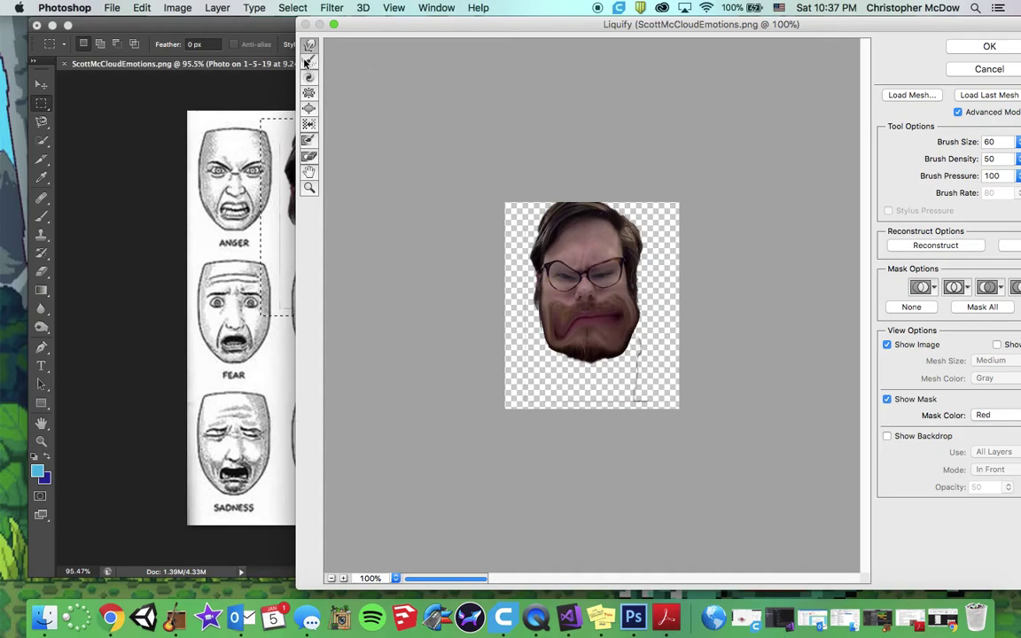
Step: Bloat the left eye, warp the eye and glasses into a slanted scowl, and pucker the mouth into a frown
{"action": "left_click", "coordinate": [309, 108]}
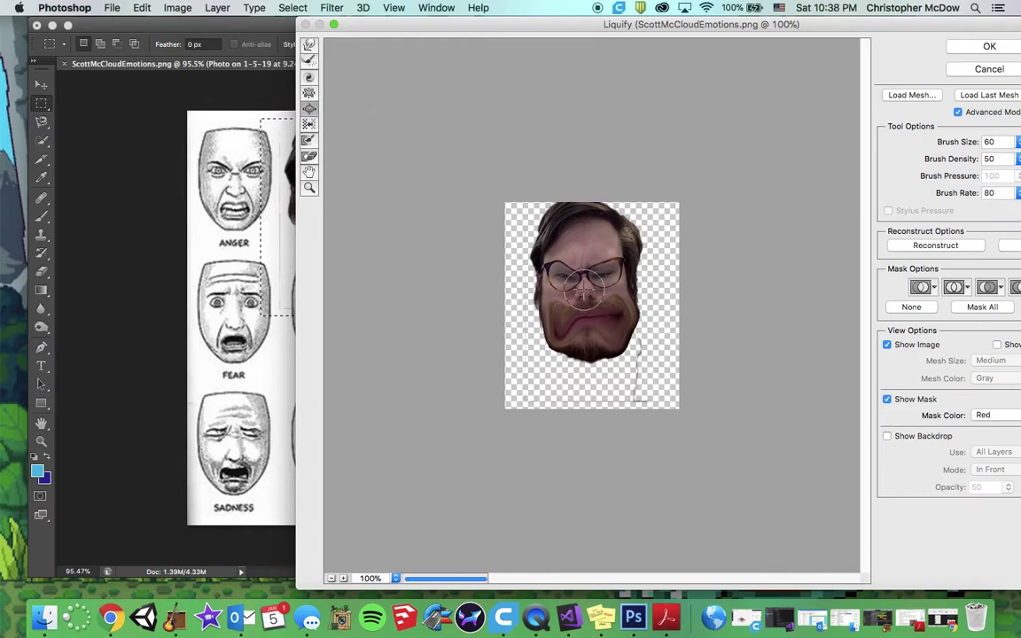
{"action": "left_click_drag", "start_coordinate": [564, 278], "coordinate": [602, 276]}
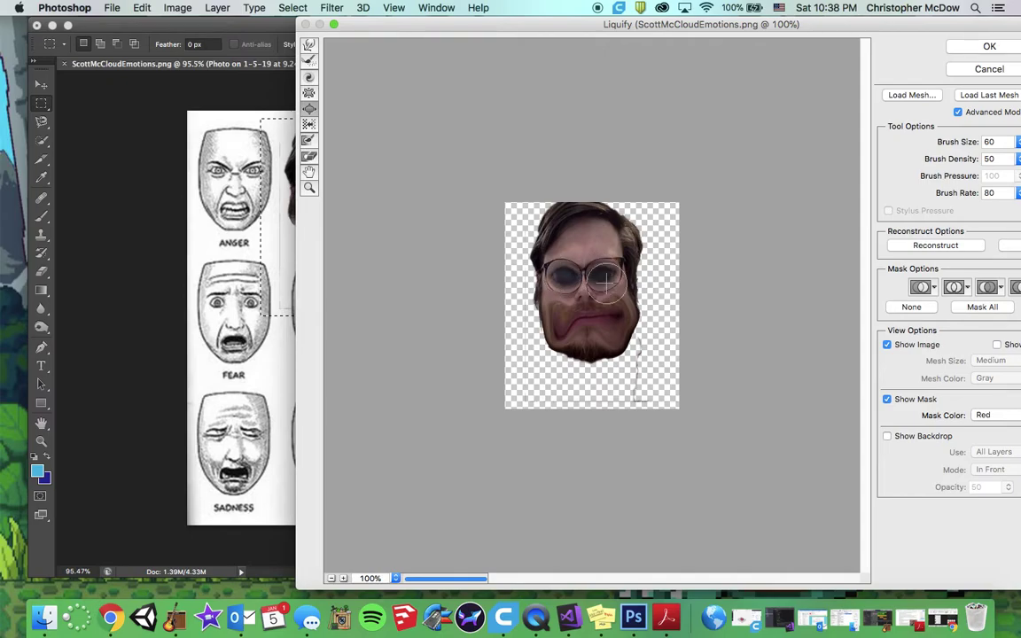
{"action": "left_click", "coordinate": [309, 44]}
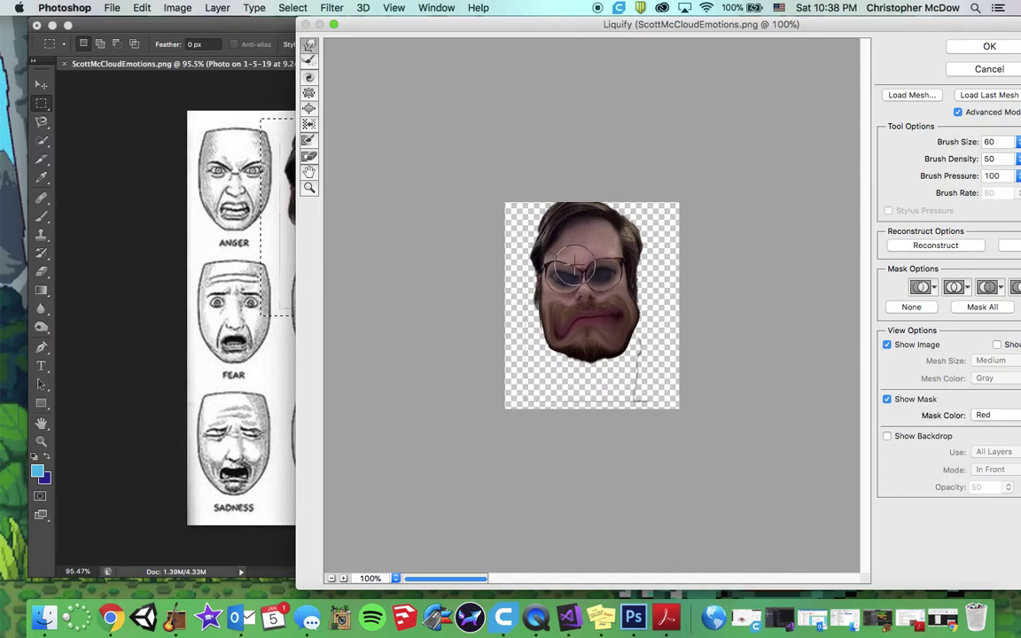
{"action": "mouse_move", "coordinate": [572, 266]}
{"action": "left_mouse_down"}
{"action": "mouse_move", "coordinate": [536, 235]}
{"action": "mouse_move", "coordinate": [541, 243]}
{"action": "left_mouse_up"}
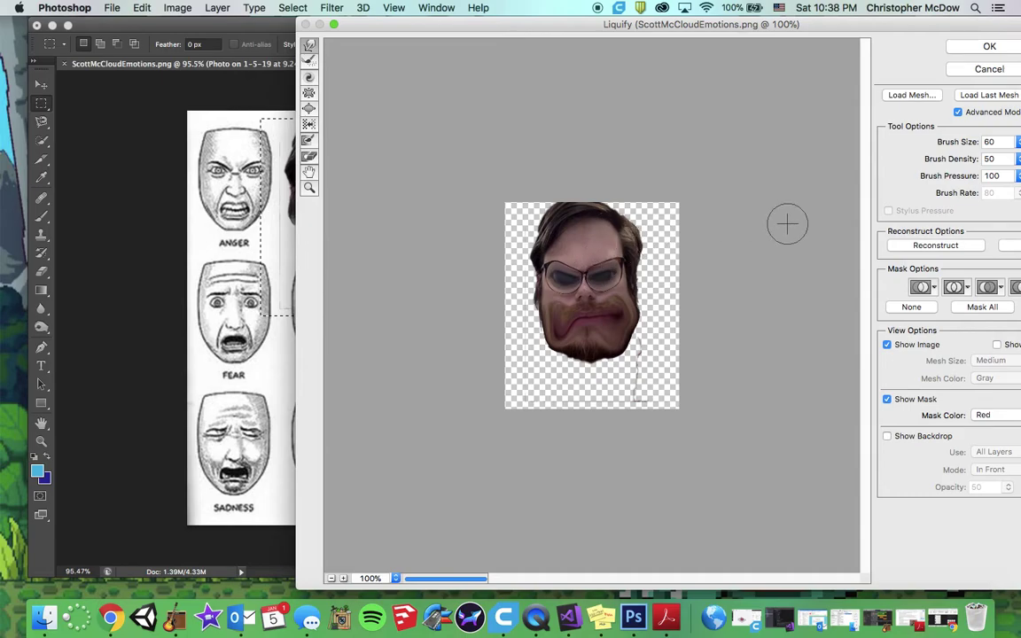
{"action": "mouse_move", "coordinate": [558, 253]}
{"action": "left_mouse_down"}
{"action": "mouse_move", "coordinate": [532, 266]}
{"action": "mouse_move", "coordinate": [581, 293]}
{"action": "mouse_move", "coordinate": [514, 268]}
{"action": "mouse_move", "coordinate": [543, 267]}
{"action": "mouse_move", "coordinate": [595, 300]}
{"action": "left_mouse_up"}
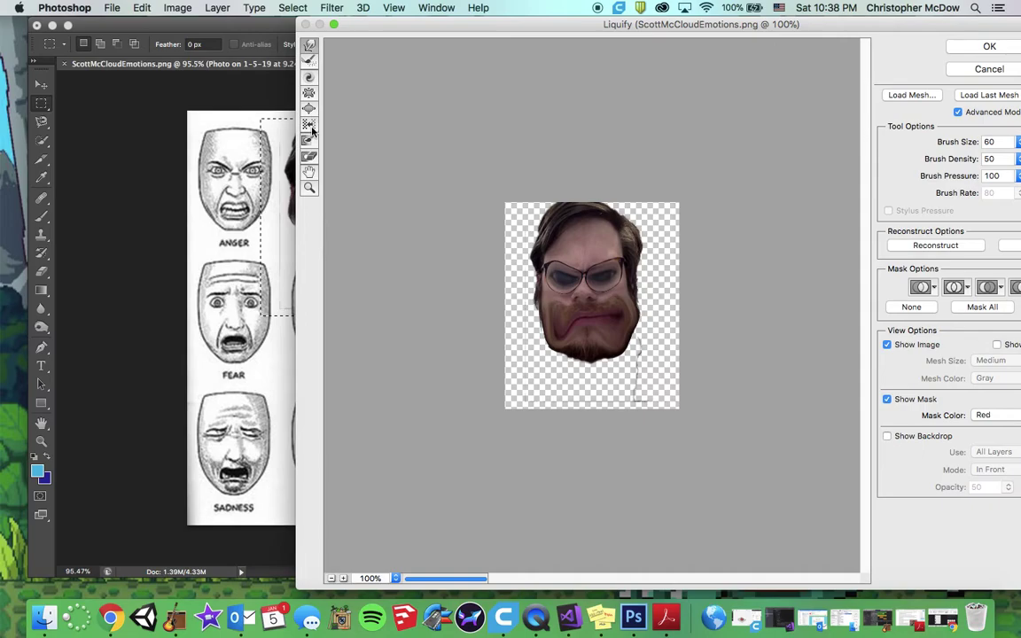
{"action": "left_click", "coordinate": [308, 93]}
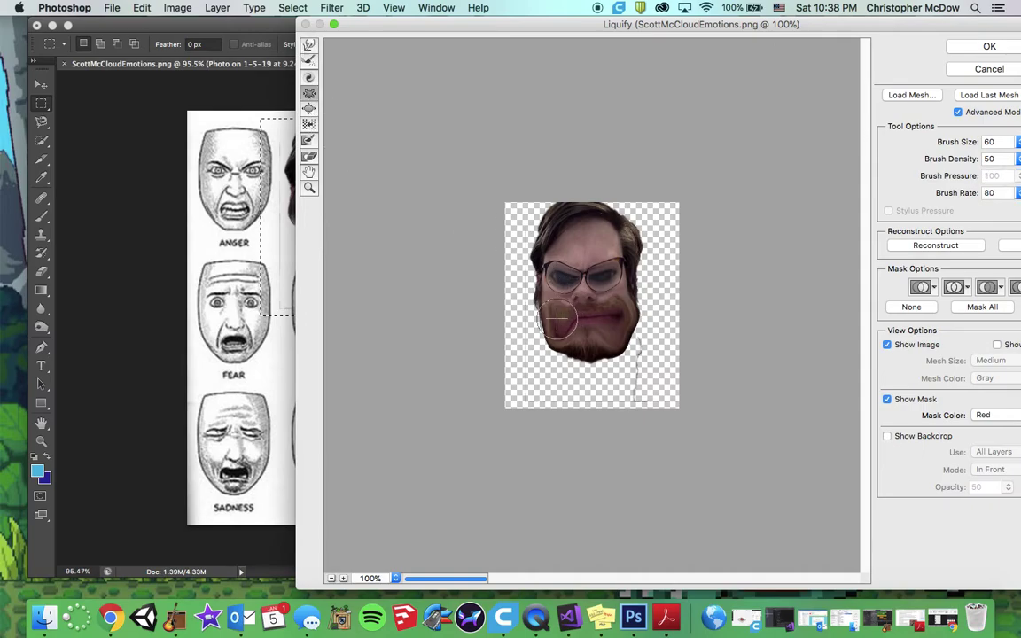
{"action": "left_click_drag", "start_coordinate": [557, 320], "coordinate": [501, 301]}
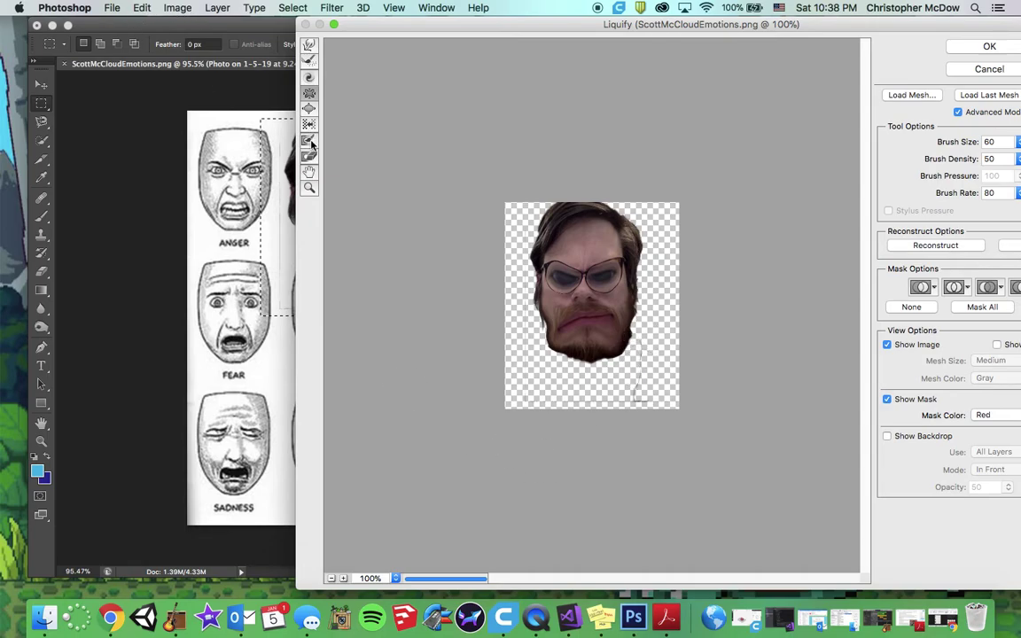
Step: Twist the mouth region with Twirl Clockwise, then undo the twist
{"action": "left_click", "coordinate": [310, 77]}
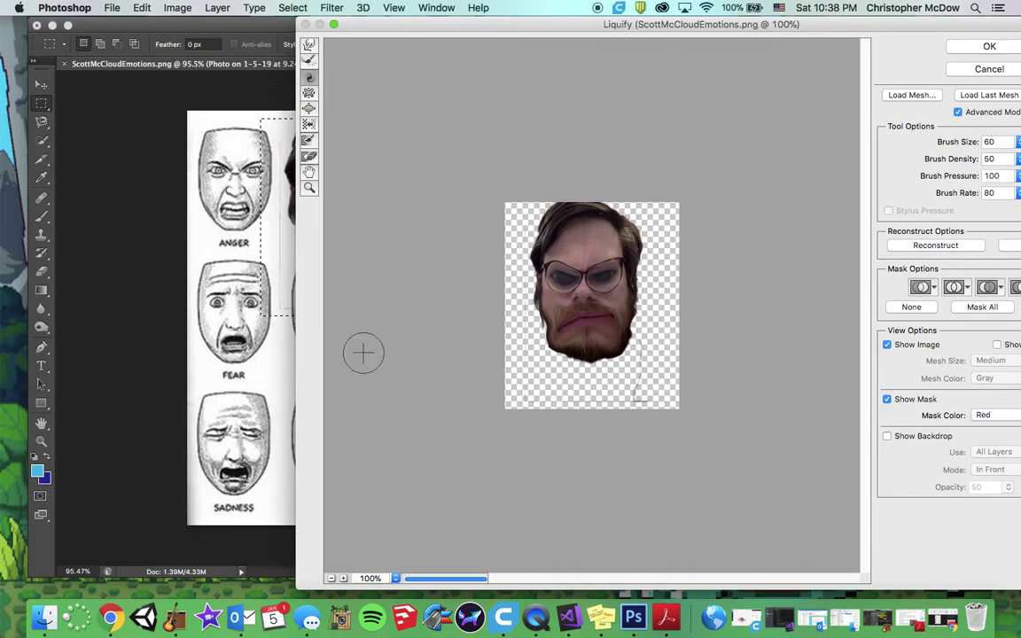
{"action": "mouse_move", "coordinate": [592, 344]}
{"action": "left_mouse_down"}
{"action": "mouse_move", "coordinate": [593, 311]}
{"action": "mouse_move", "coordinate": [537, 279]}
{"action": "mouse_move", "coordinate": [548, 273]}
{"action": "mouse_move", "coordinate": [614, 304]}
{"action": "left_mouse_up"}
{"action": "key", "text": "super+z"}
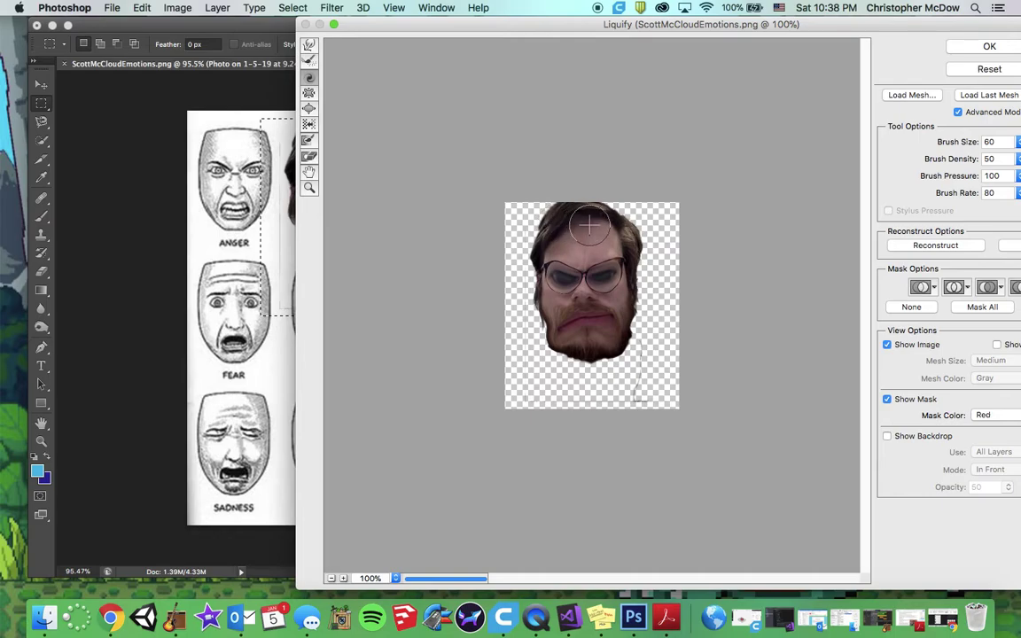
Step: Distort the hair on top of the head and apply the Liquify changes with OK
{"action": "left_click_drag", "start_coordinate": [595, 229], "coordinate": [609, 227]}
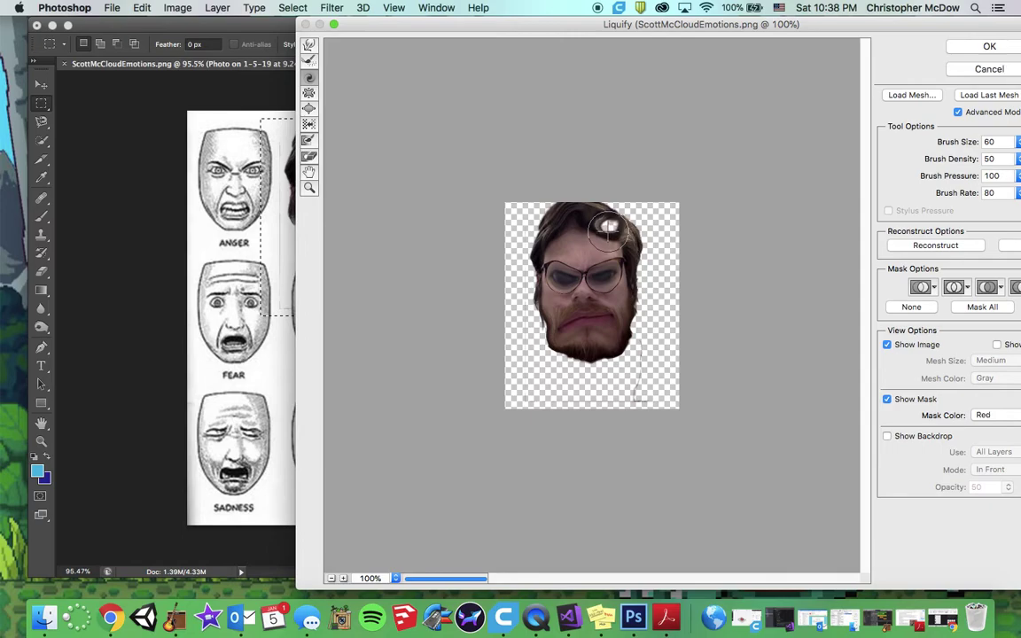
{"action": "left_click_drag", "start_coordinate": [746, 27], "coordinate": [665, 29]}
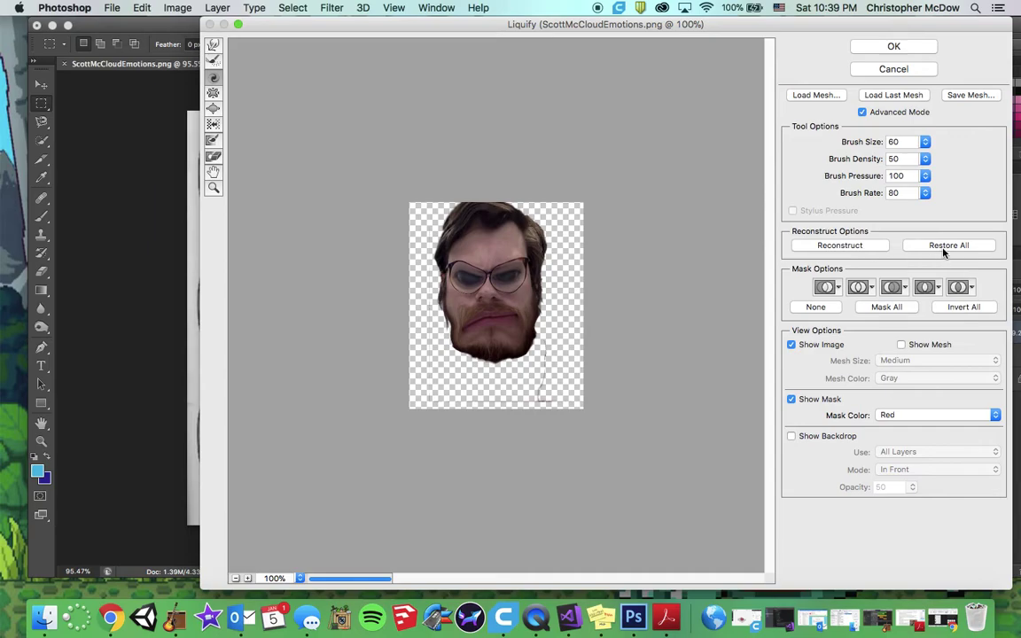
{"action": "mouse_move", "coordinate": [580, 23]}
{"action": "left_mouse_down"}
{"action": "mouse_move", "coordinate": [829, 21]}
{"action": "mouse_move", "coordinate": [642, 7]}
{"action": "left_mouse_up"}
{"action": "left_click", "coordinate": [958, 49]}
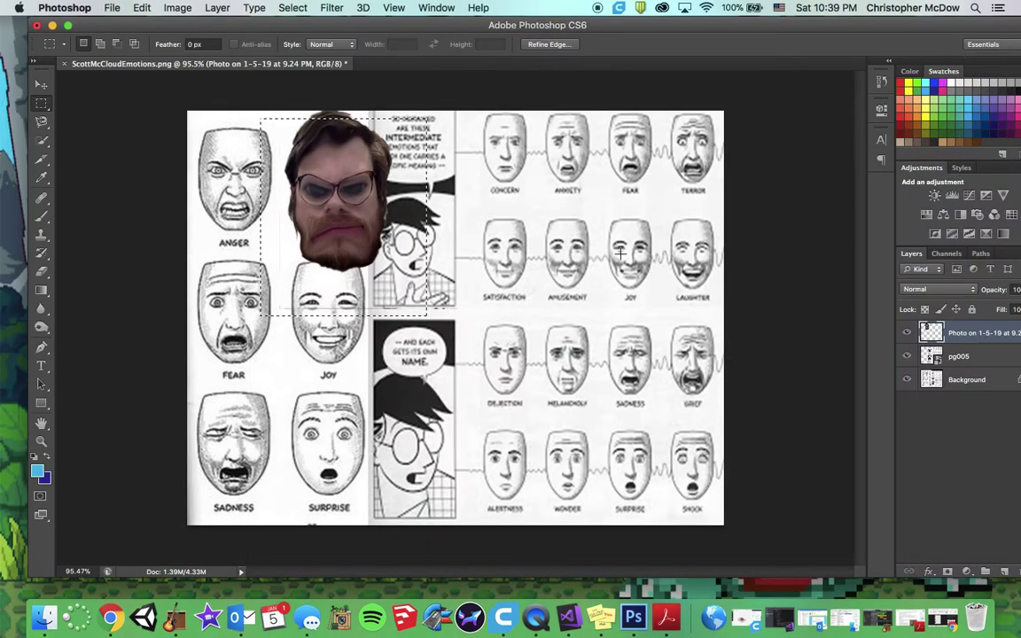
Step: Free-transform the scowling face down to about 74% by 70% and move it over the ANGER face
{"action": "key", "text": "ctrl+t"}
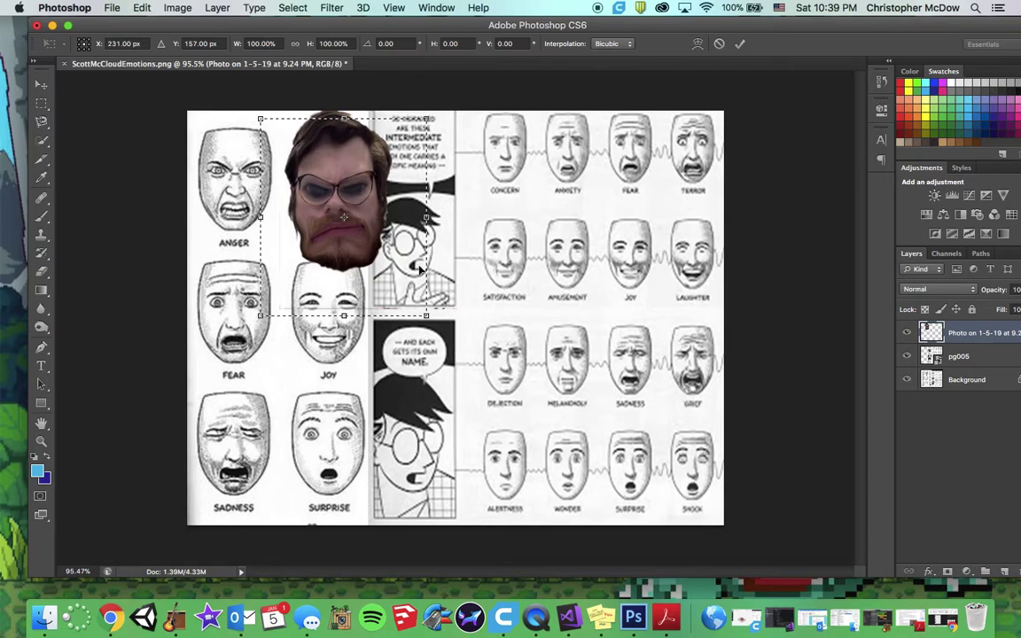
{"action": "left_click_drag", "start_coordinate": [386, 279], "coordinate": [383, 256]}
{"action": "left_click_drag", "start_coordinate": [340, 193], "coordinate": [255, 201]}
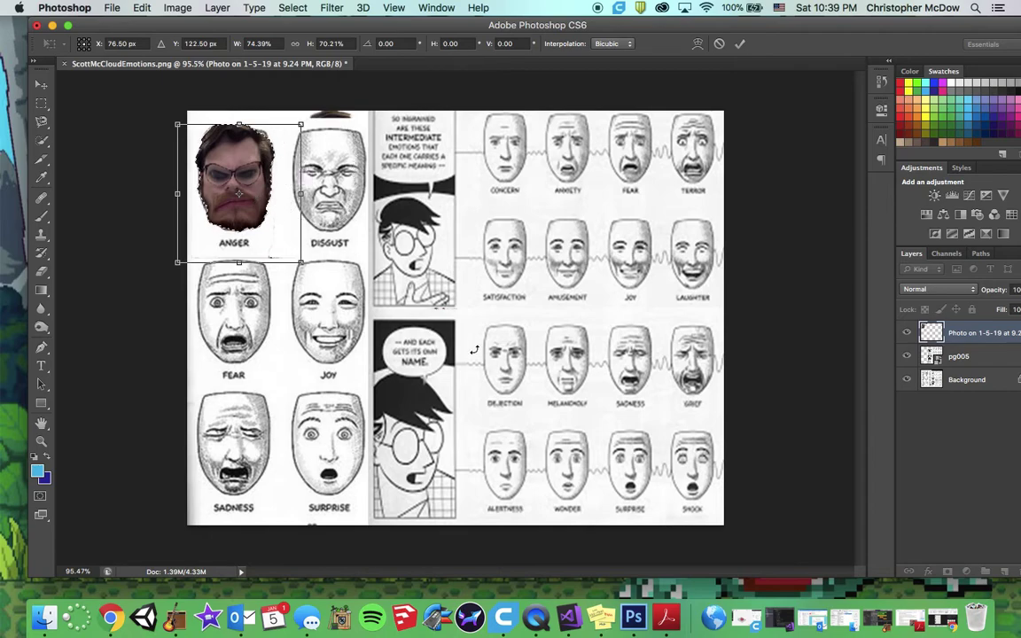
{"action": "key", "text": "Return"}
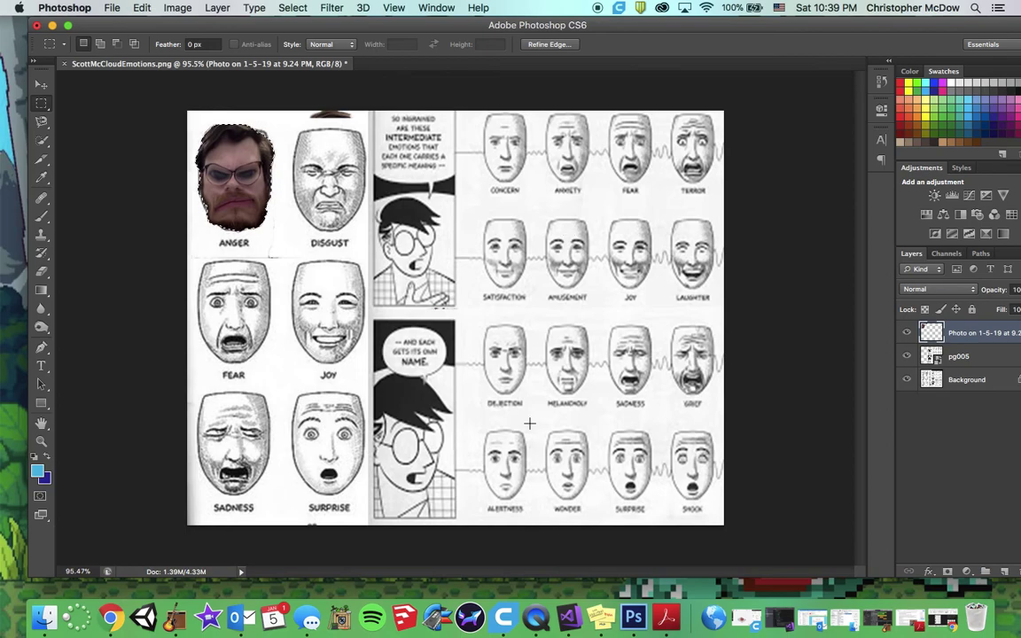
Step: Deselect with Cmd+D to remove the marquee around the angry face
{"action": "key", "text": "super+d"}
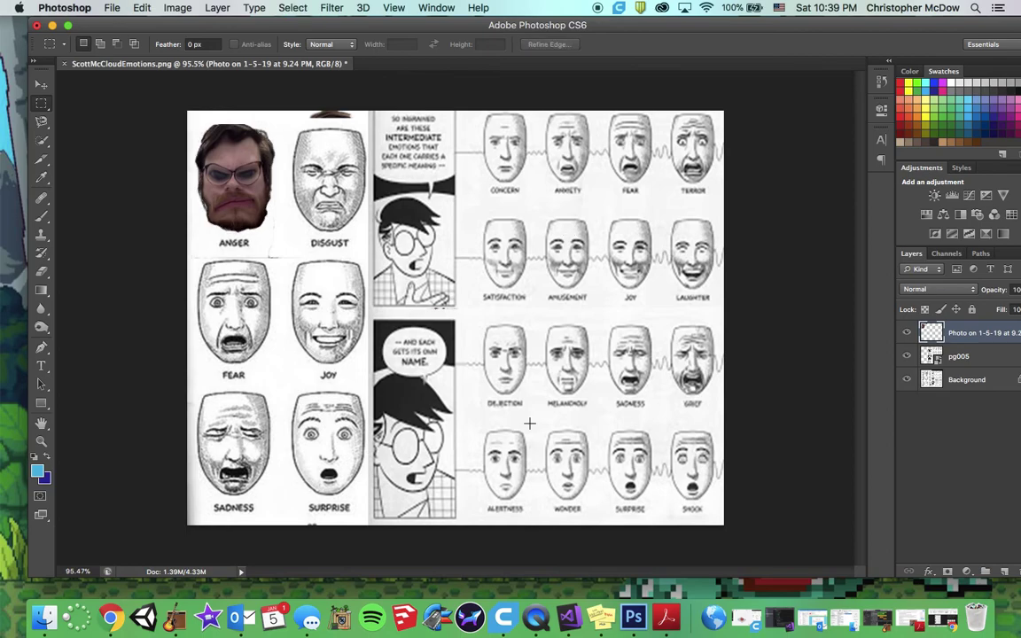